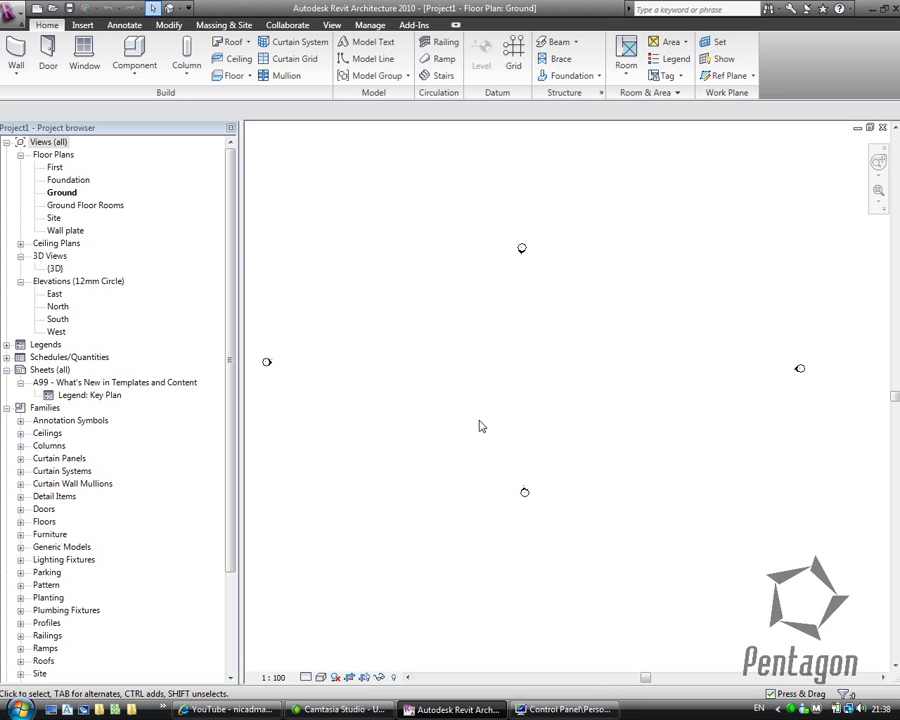
Step: Open the Site floor plan, recentre it on the elevation markers, and show Massing & Site
double_click(54, 218)
scroll(377, 392, "down", 1)
middle_click_drag(384, 395, 425, 381)
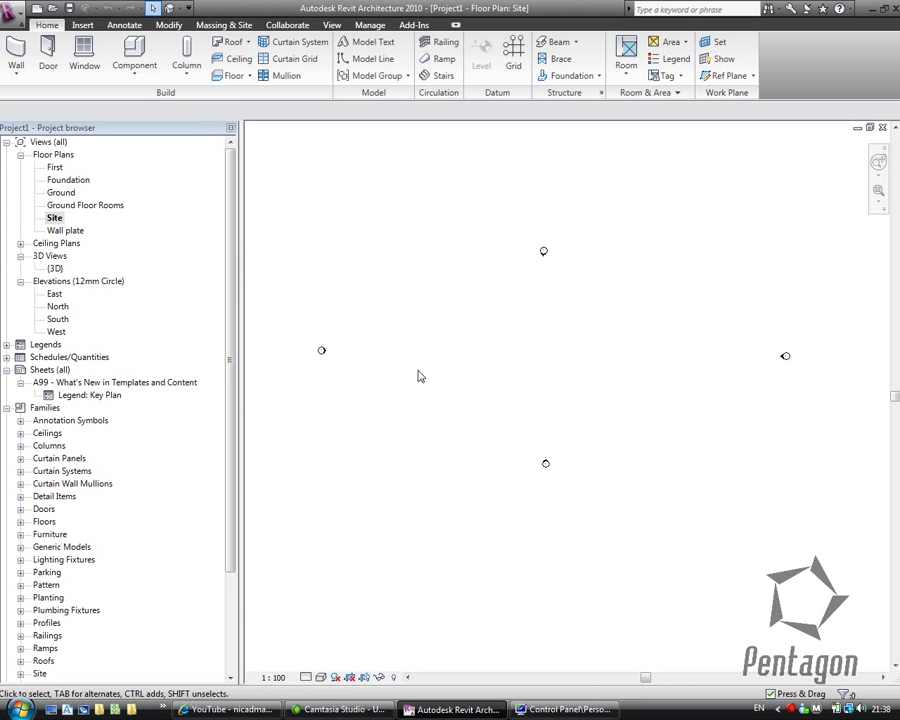
left_click(231, 25)
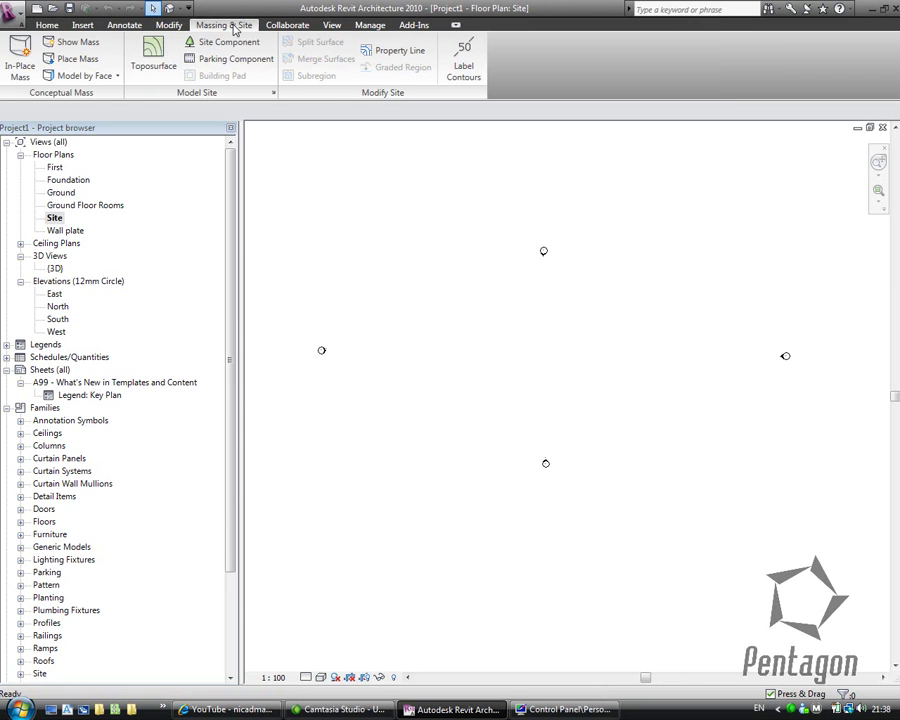
Step: Start a toposurface and place four left-side points at elevation -3000
left_click(158, 62)
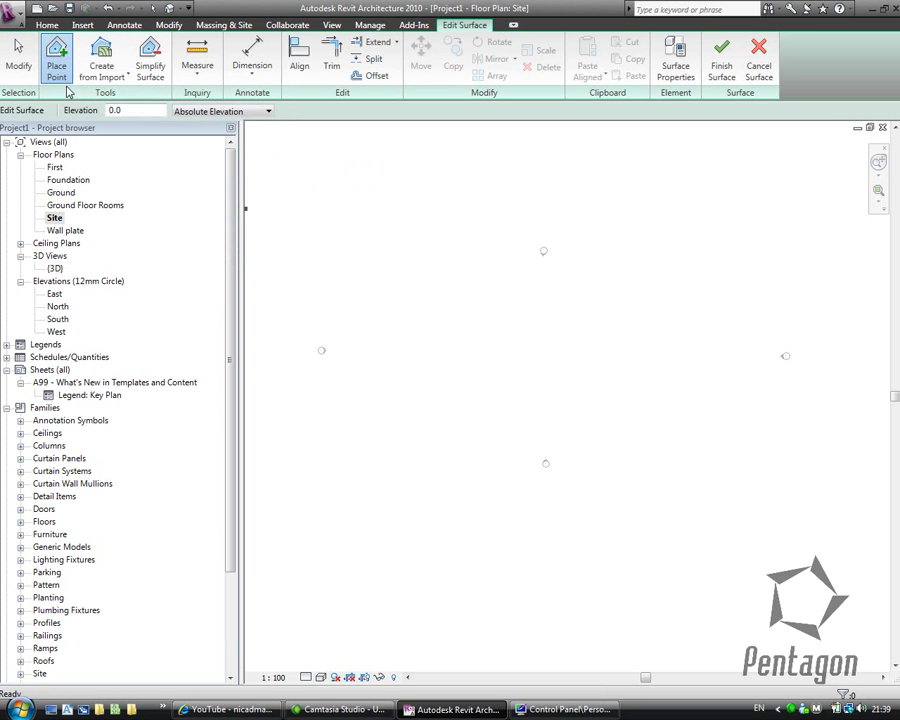
left_click_drag(138, 112, 104, 117)
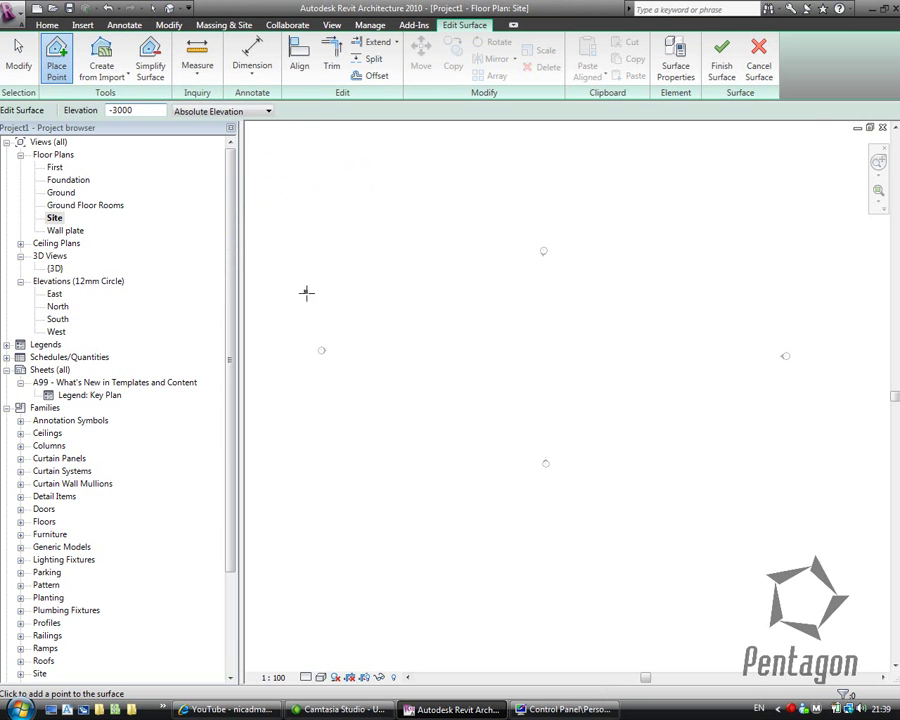
left_click(281, 158)
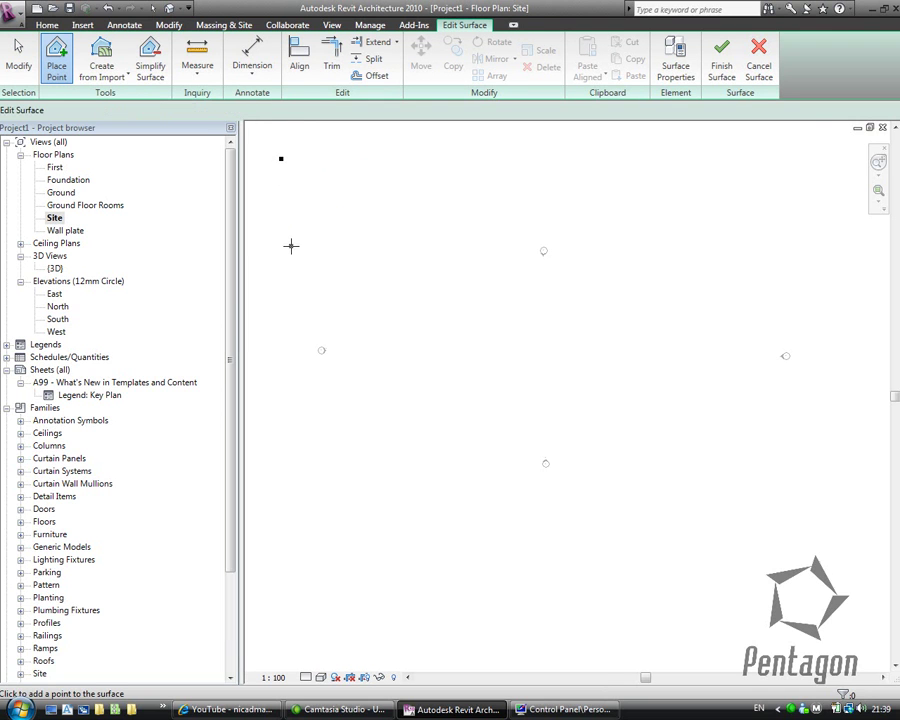
left_click(291, 245)
left_click(292, 428)
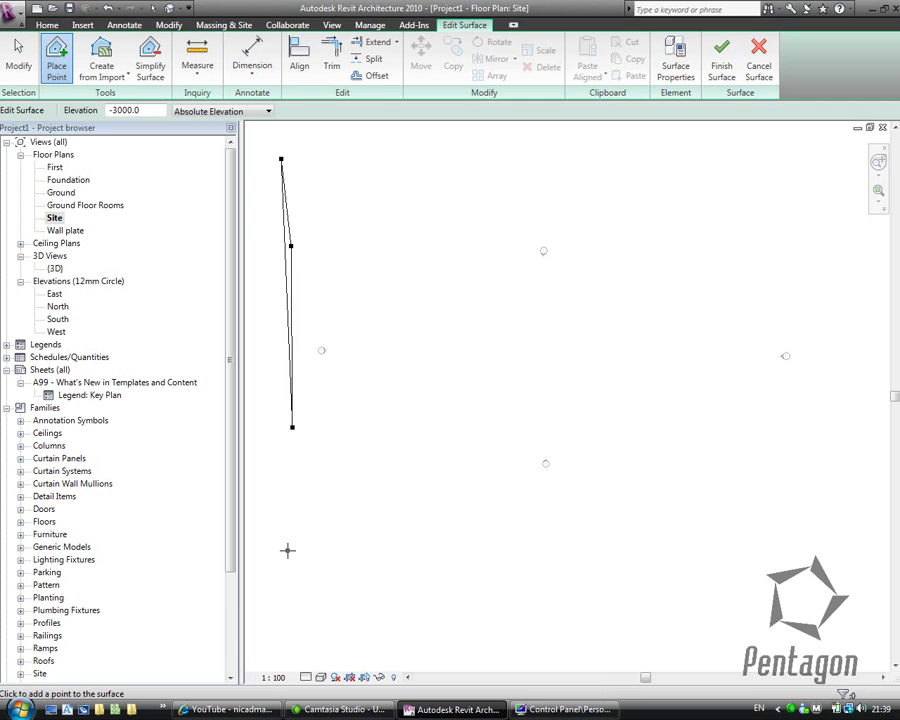
left_click(288, 549)
Step: Place two right-side points at elevation 4000 and finish the surface
left_click(125, 110)
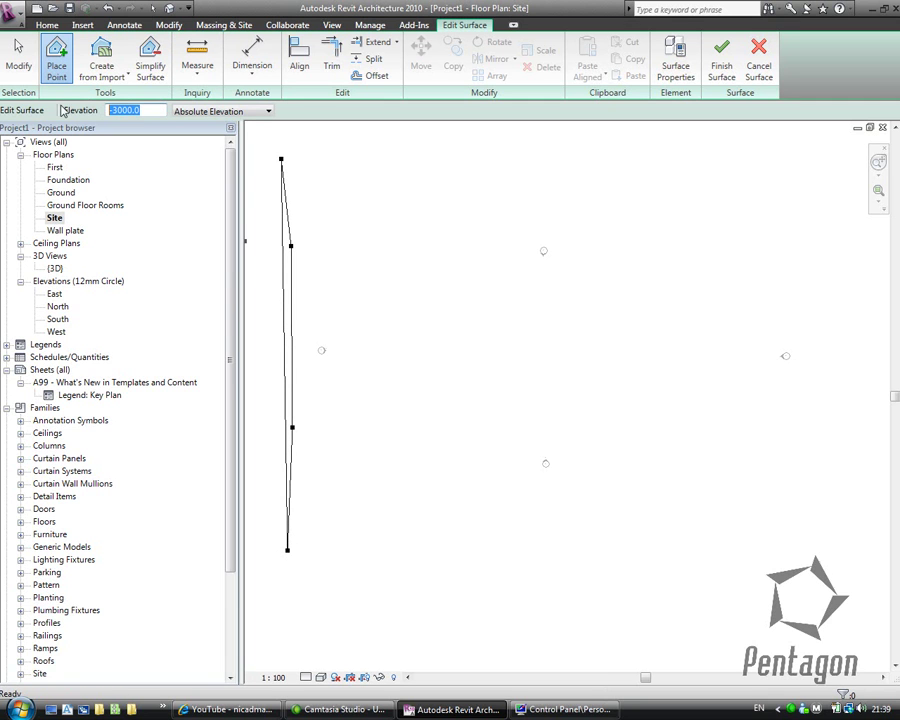
type("4000")
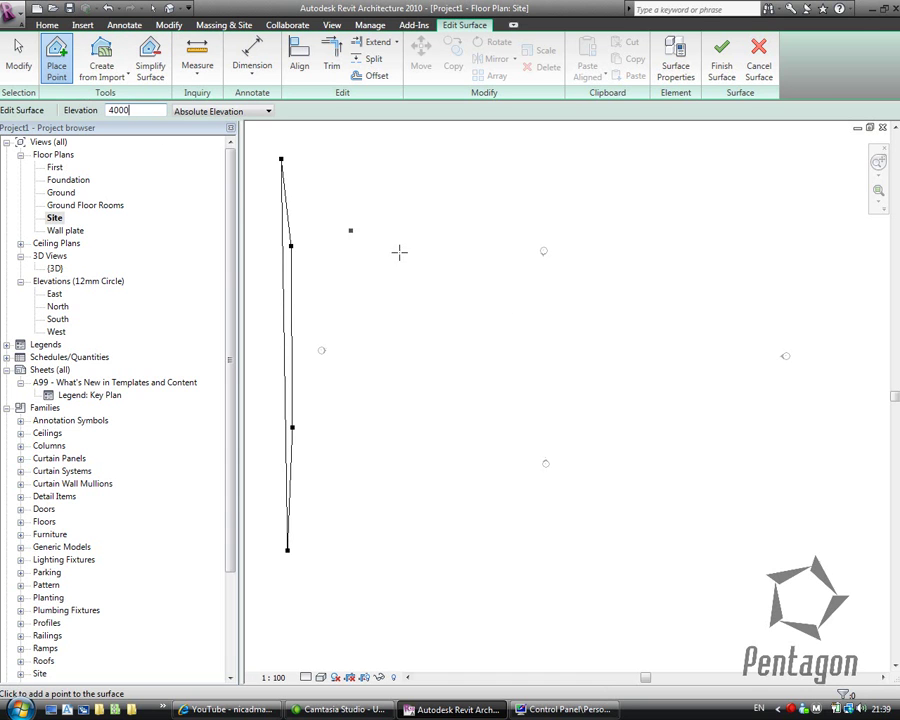
left_click(829, 157)
left_click(826, 597)
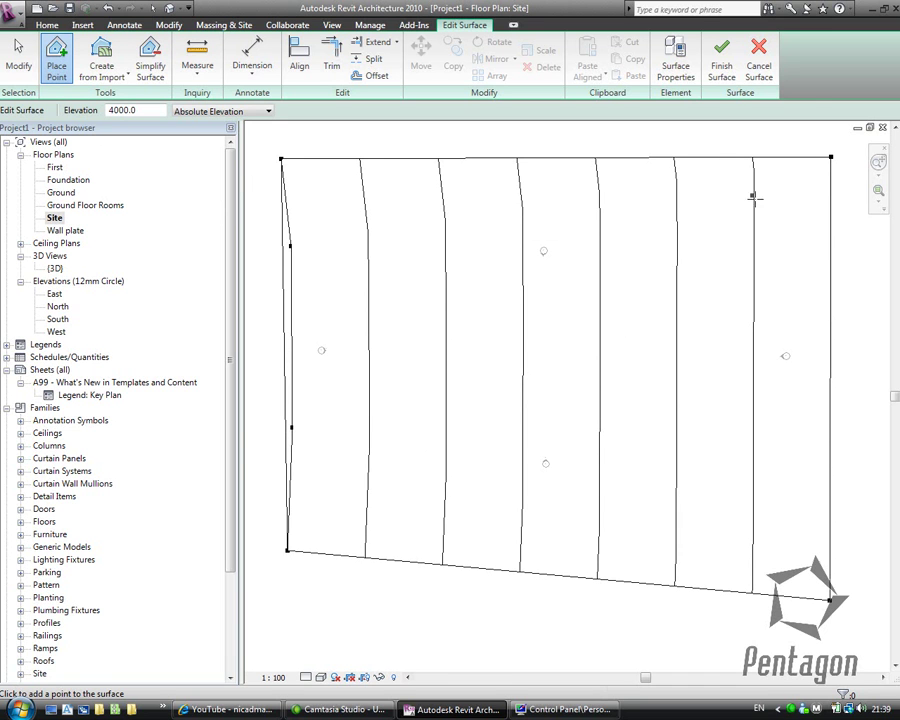
left_click(722, 70)
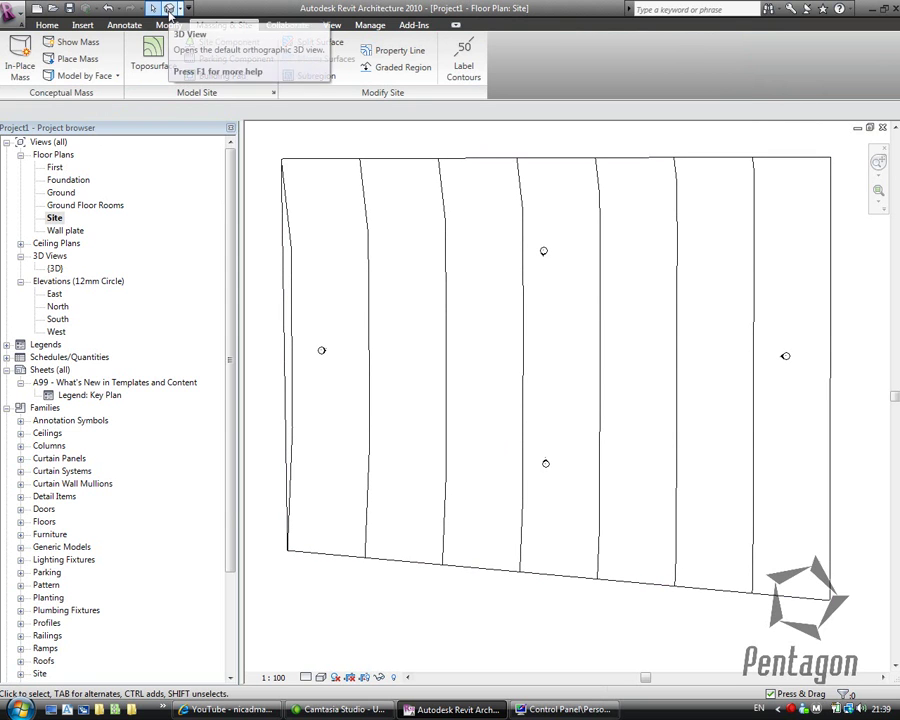
Step: Switch to the default 3D view and orbit to face the front of the sloping toposurface
left_click(169, 8)
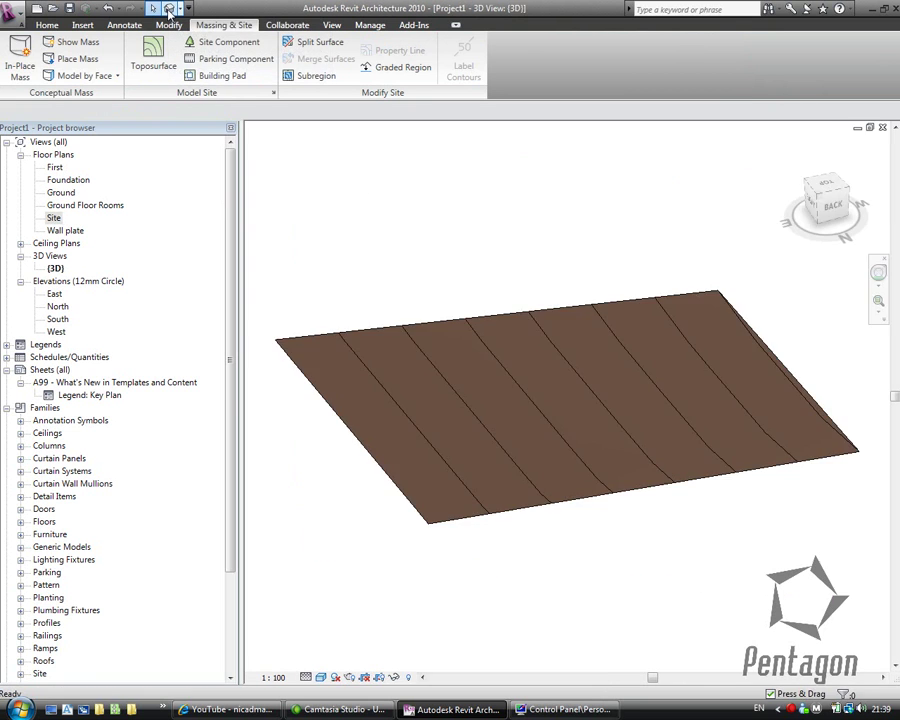
middle_click_drag(606, 440, 193, 471, "shift")
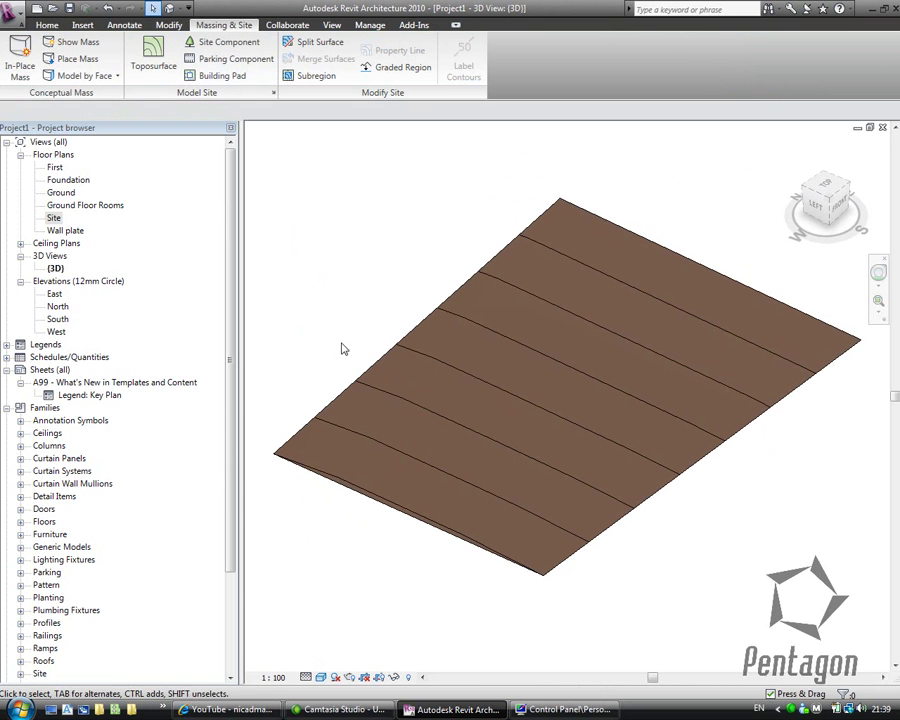
middle_click_drag(657, 476, 524, 492, "shift")
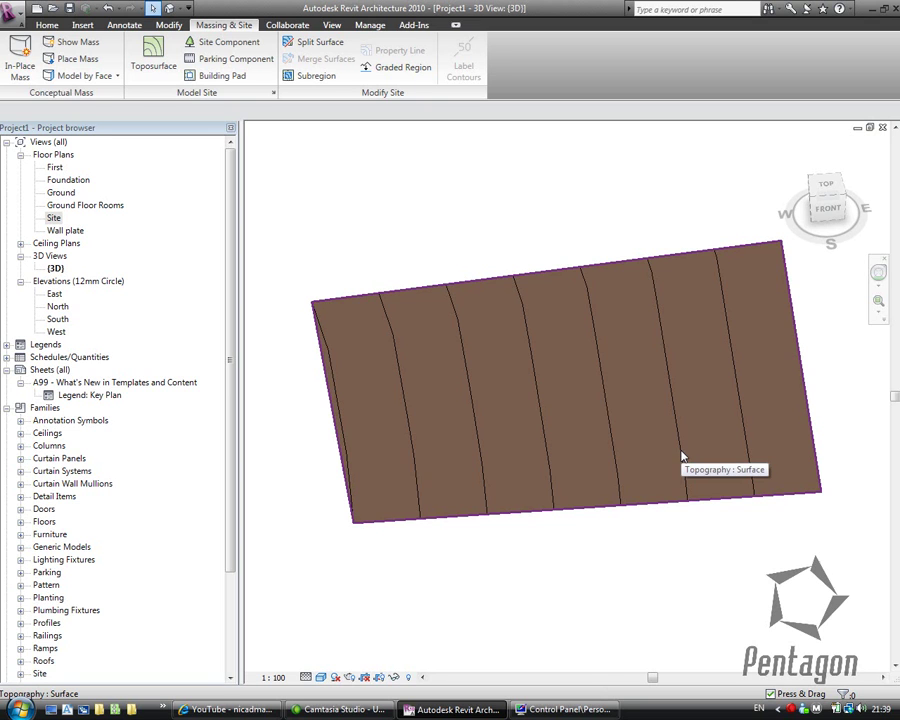
left_click(334, 27)
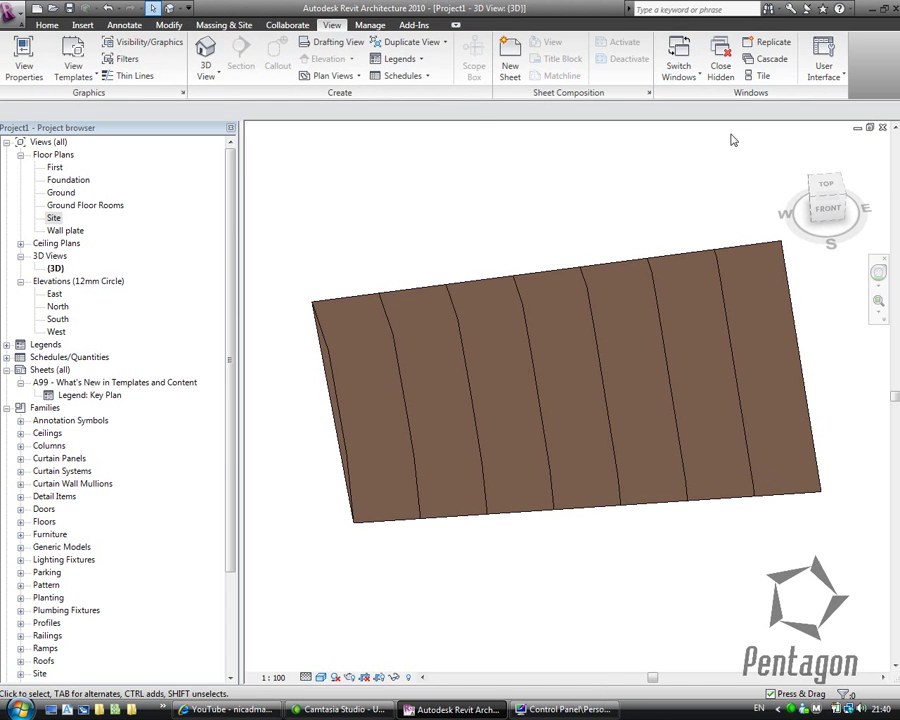
Step: Close the Ground plan window and tile the 3D and Site views side by side
left_click(760, 76)
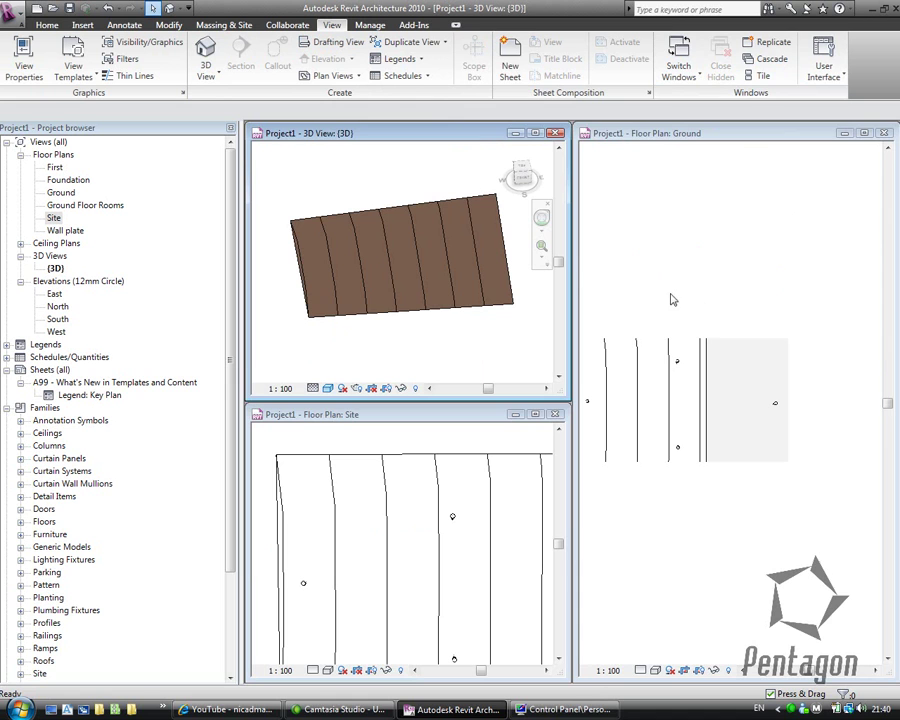
left_click(884, 133)
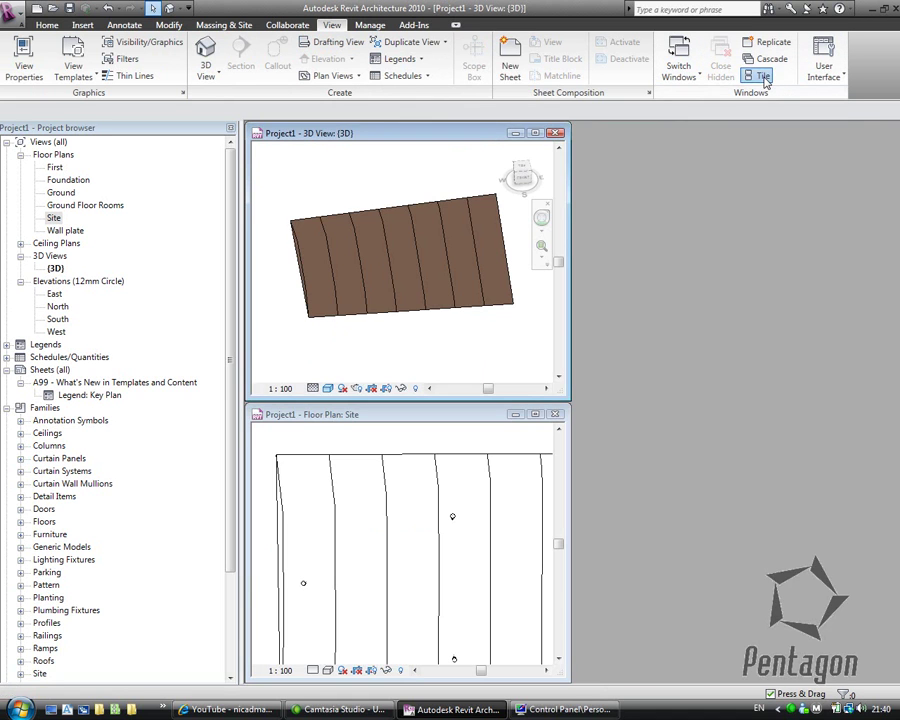
left_click(760, 76)
middle_click_drag(478, 408, 399, 564)
scroll(428, 468, "up", 5)
middle_click_drag(765, 305, 691, 395)
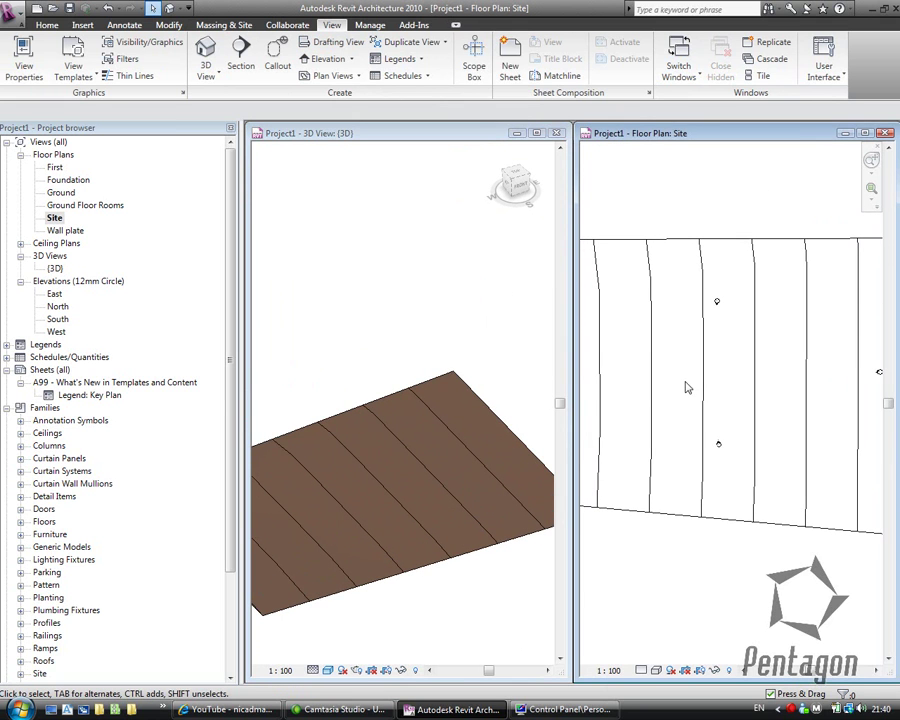
left_click(218, 28)
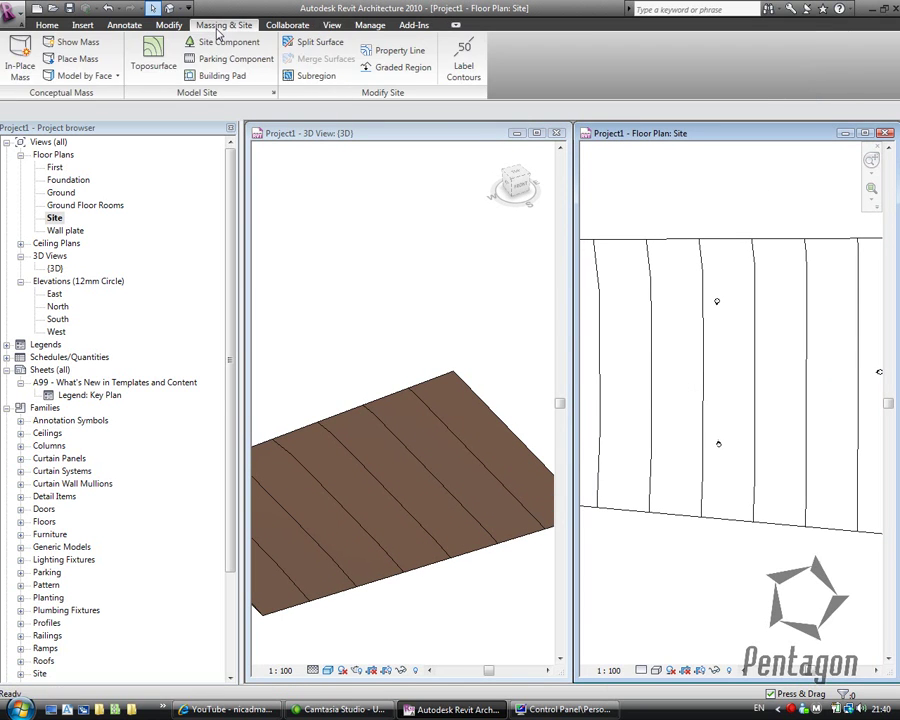
Step: Split a rectangle of about 57000 by 28000 from the middle of the toposurface
left_click(318, 42)
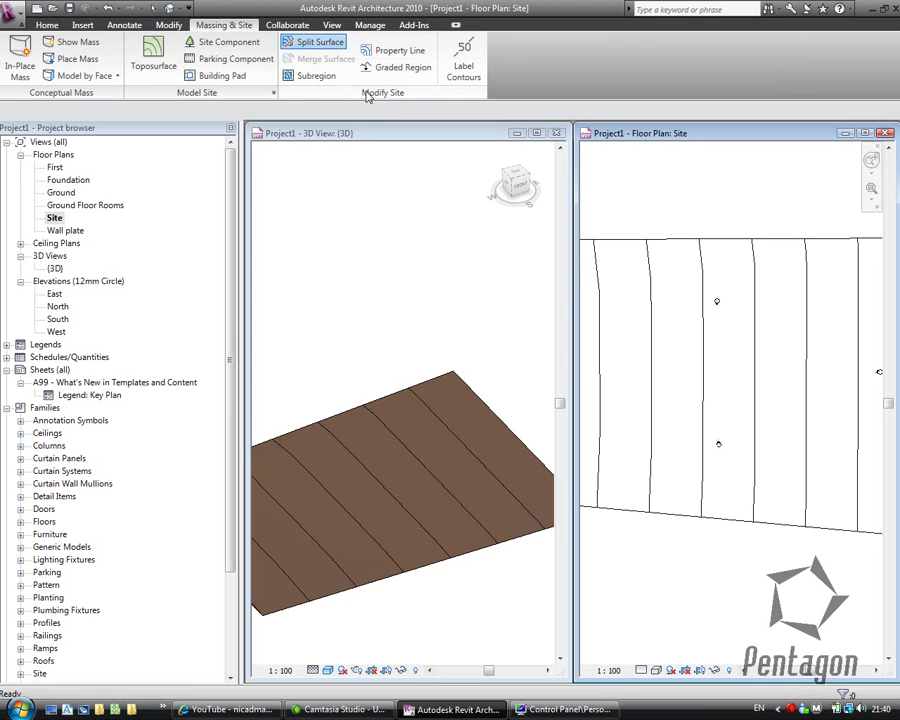
left_click(688, 244)
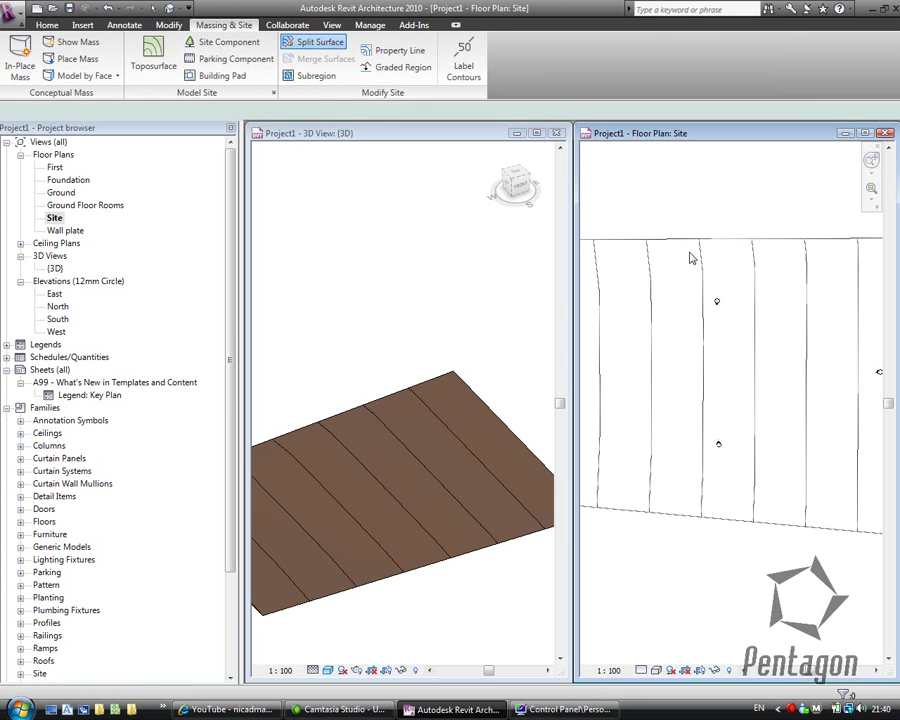
scroll(728, 380, "down", 1)
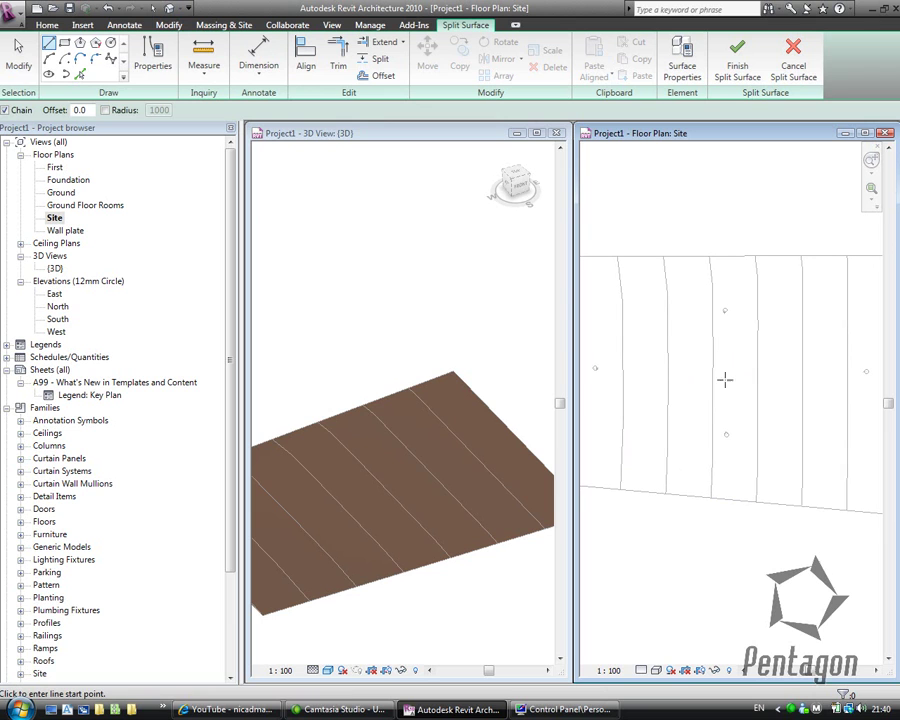
left_click(64, 43)
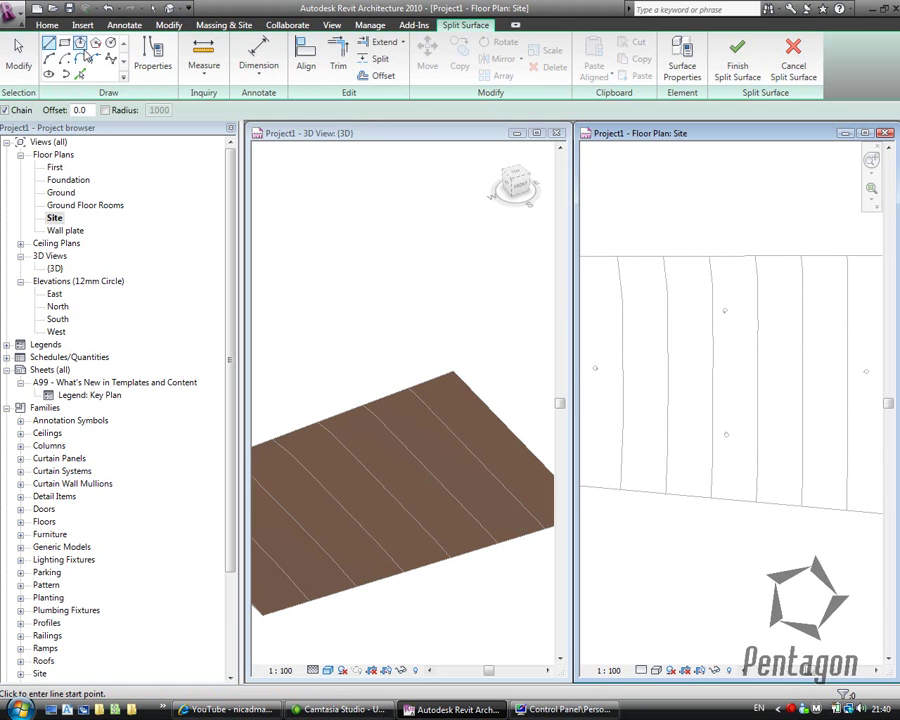
left_click(639, 329)
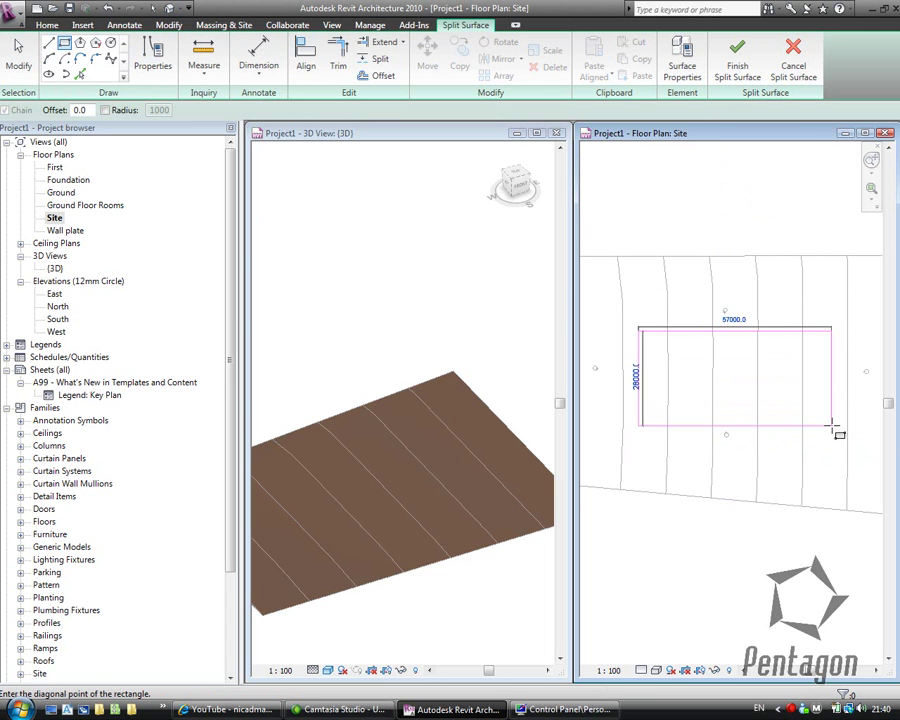
left_click(831, 425)
left_click(740, 63)
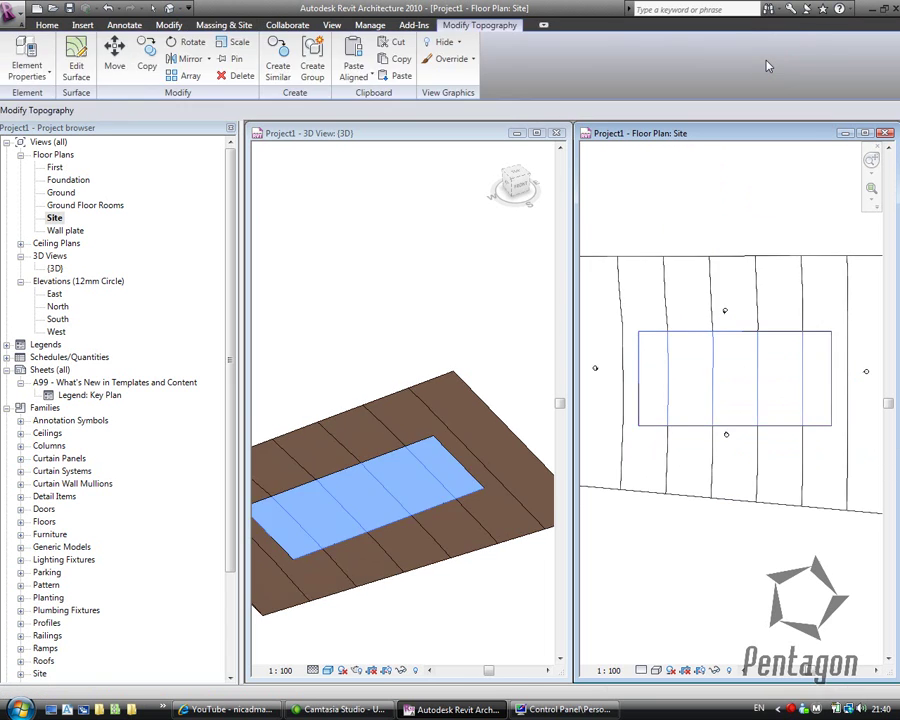
Step: Give the split rectangular region the Site - Tarmacadam material
left_click(360, 368)
middle_click_drag(396, 516, 418, 420, "shift")
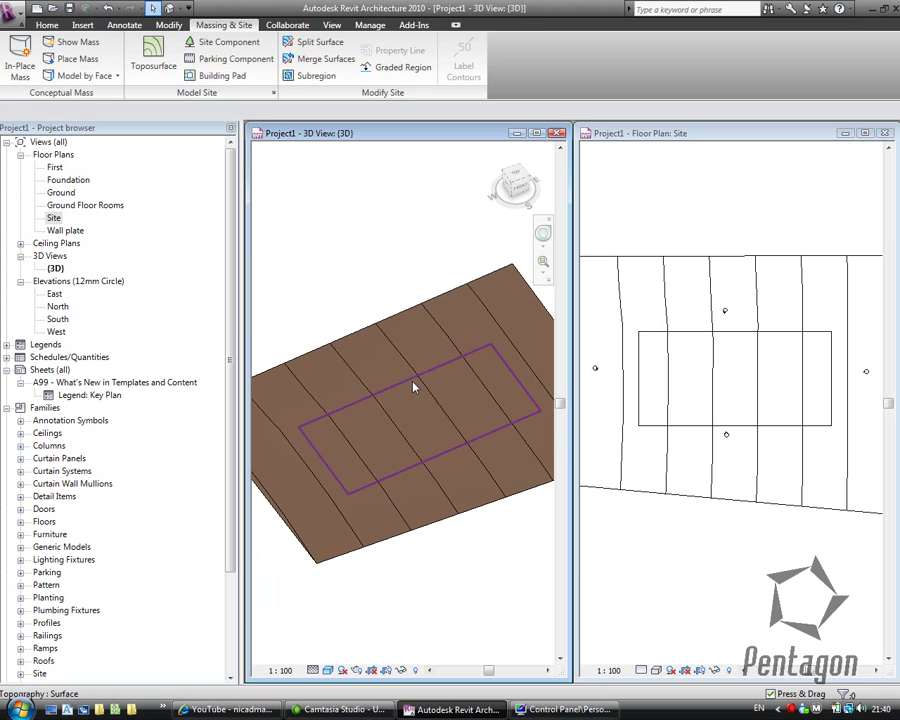
left_click(414, 386)
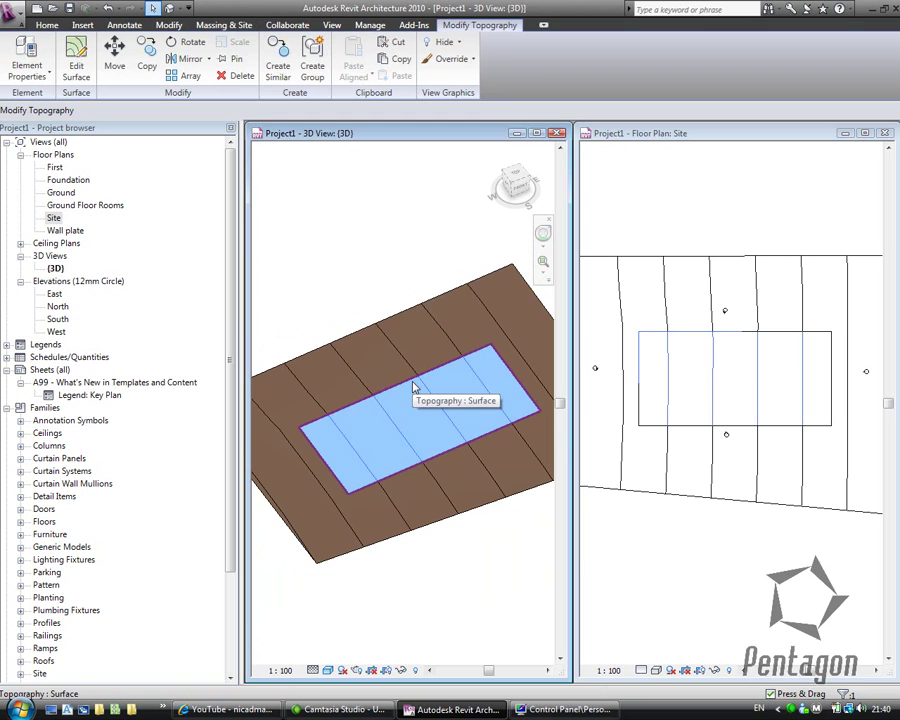
left_click(30, 77)
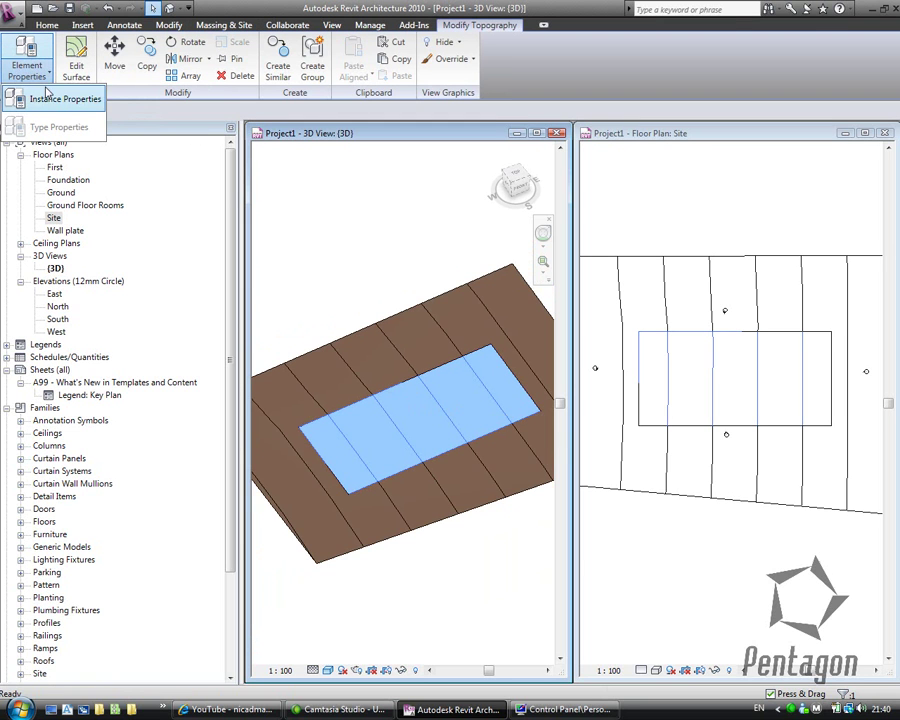
left_click(45, 99)
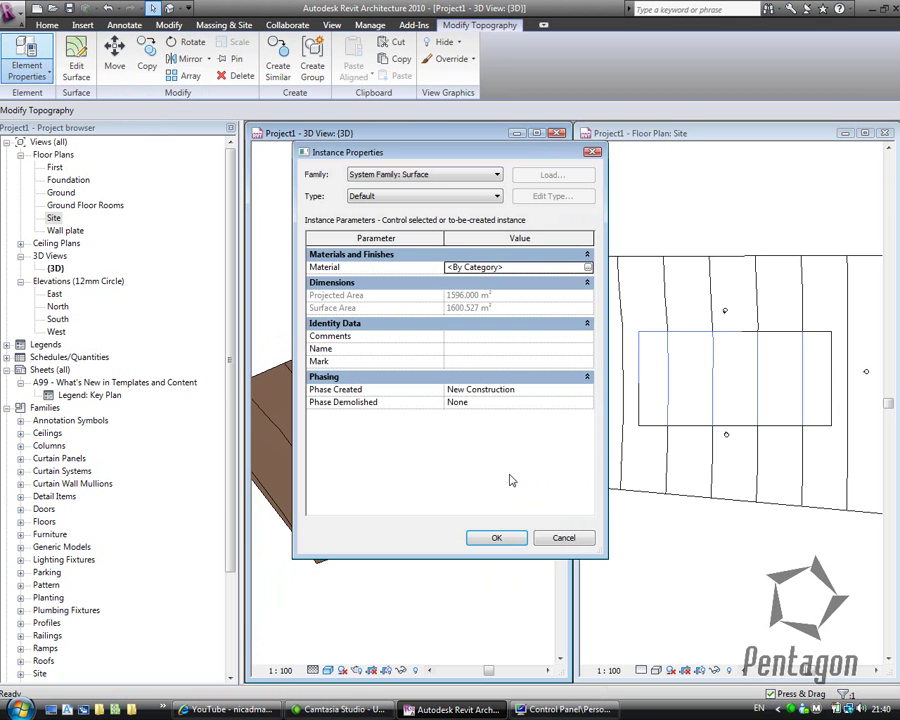
left_click(588, 268)
left_click(395, 305)
left_click_drag(395, 315, 396, 430)
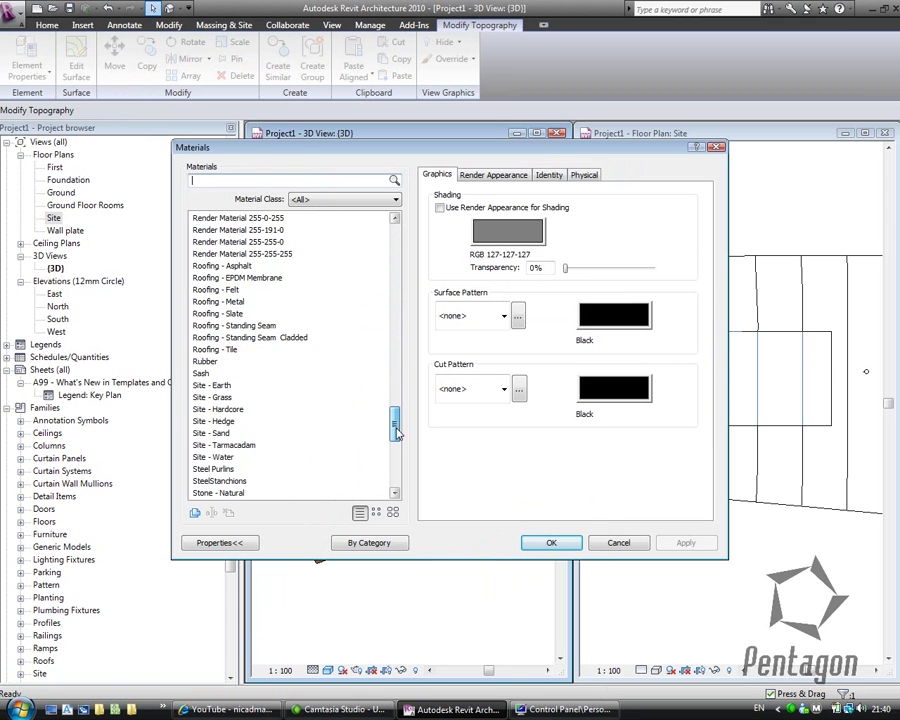
left_click(292, 445)
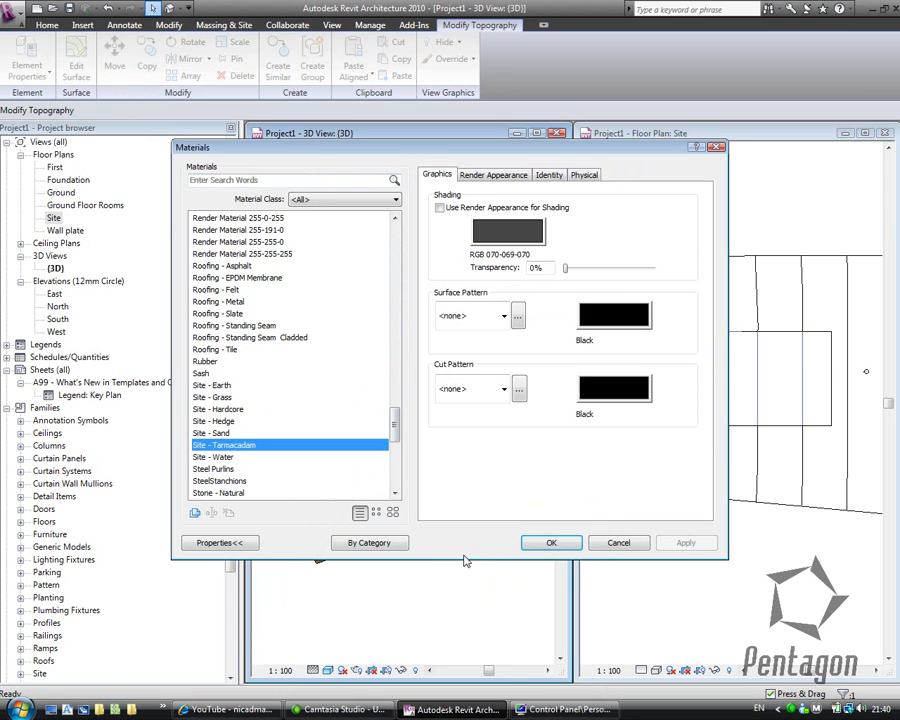
left_click(565, 543)
left_click(484, 536)
Step: Set the surrounding toposurface's material to Site - Grass
left_click(398, 308)
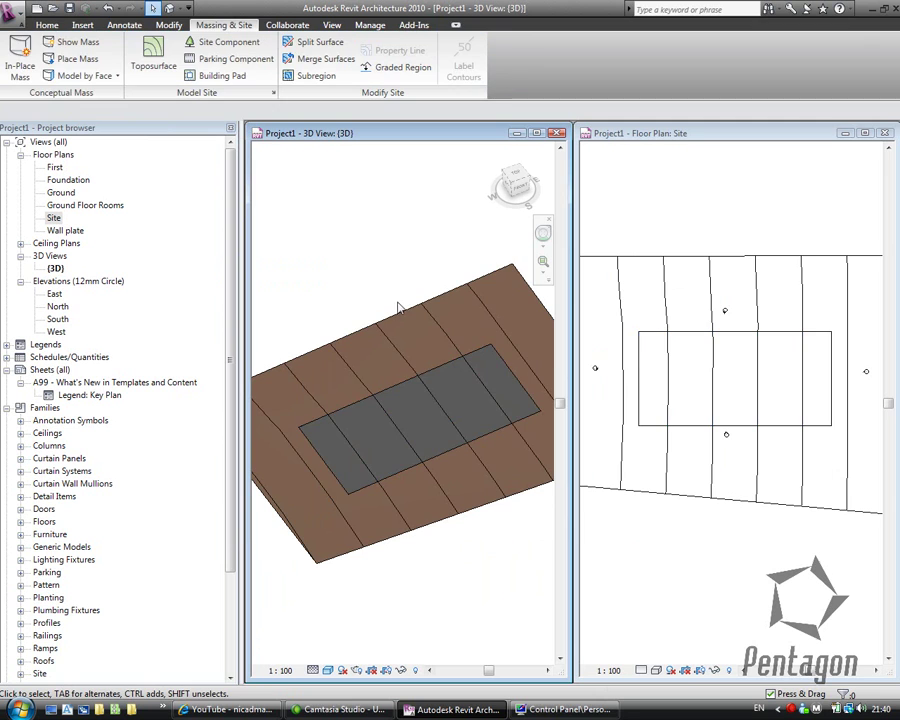
left_click(398, 308)
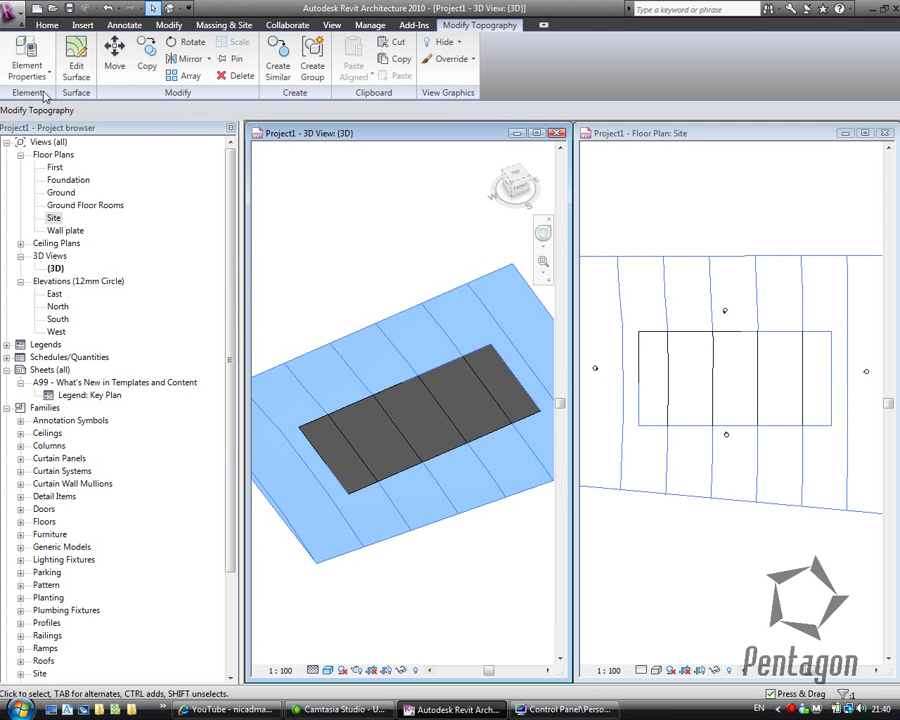
left_click(45, 75)
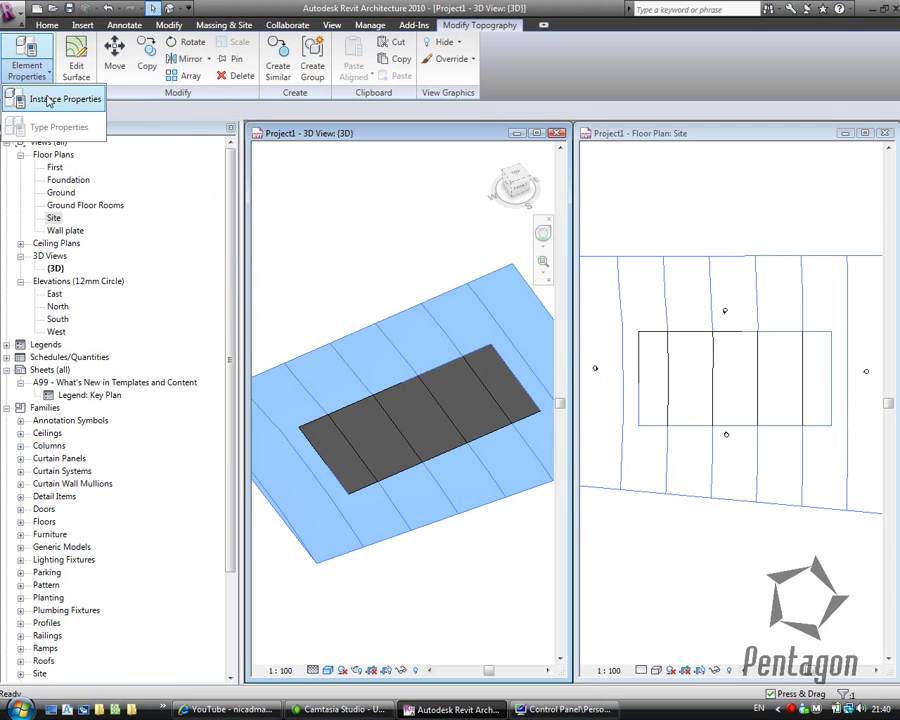
left_click(62, 114)
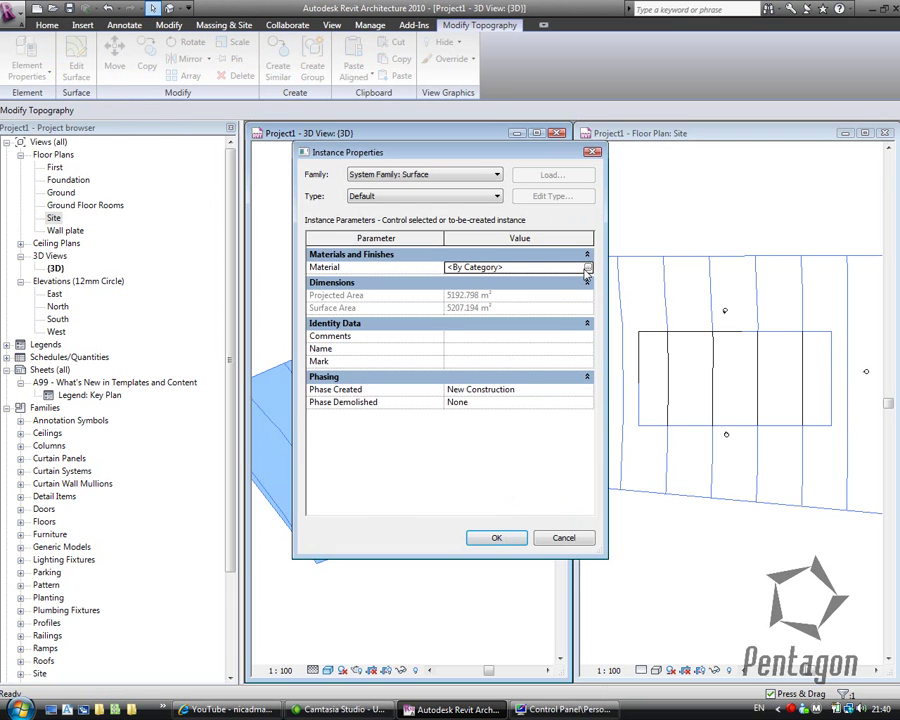
left_click(587, 268)
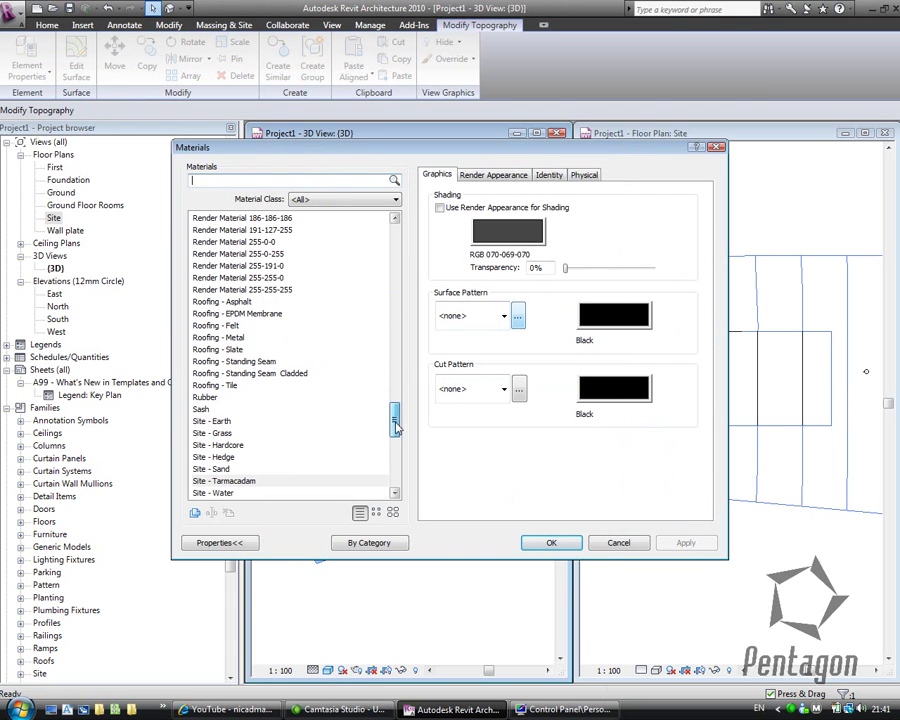
left_click(215, 433)
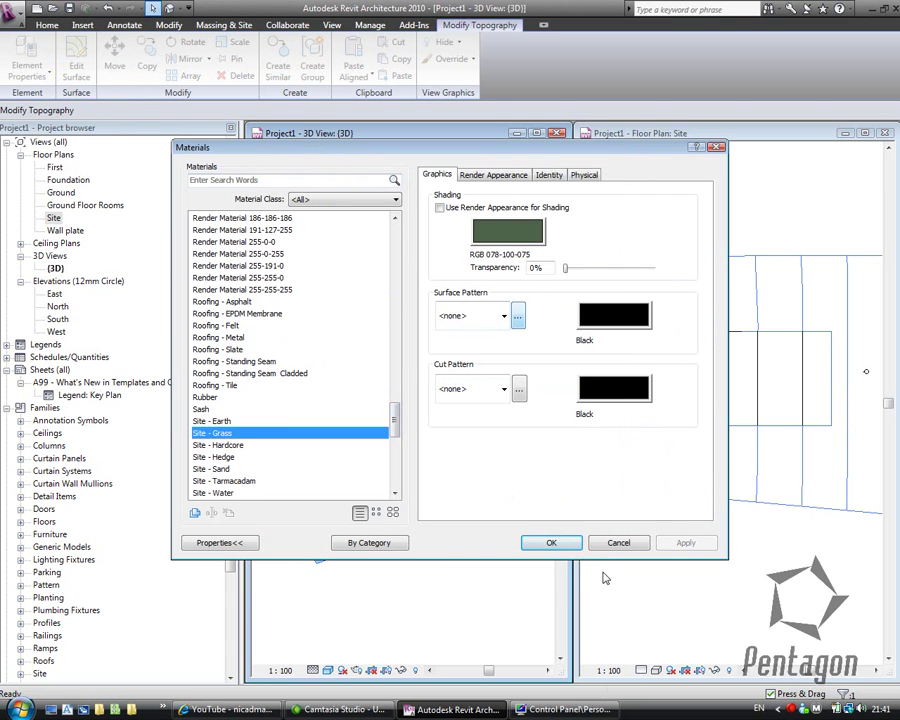
left_click(548, 542)
left_click(491, 535)
left_click(370, 289)
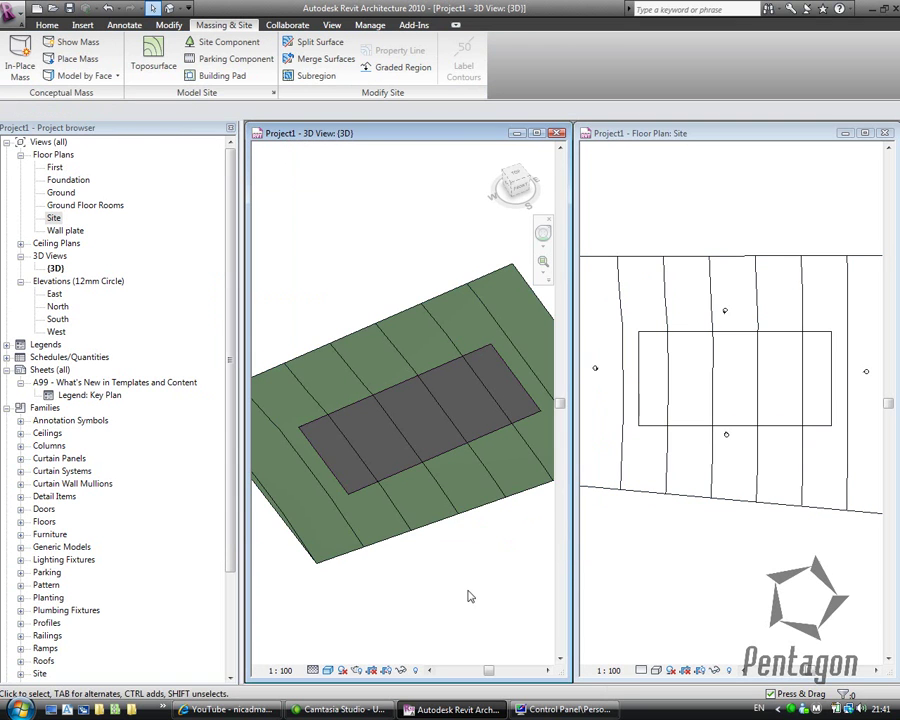
middle_click_drag(476, 600, 400, 540, "shift")
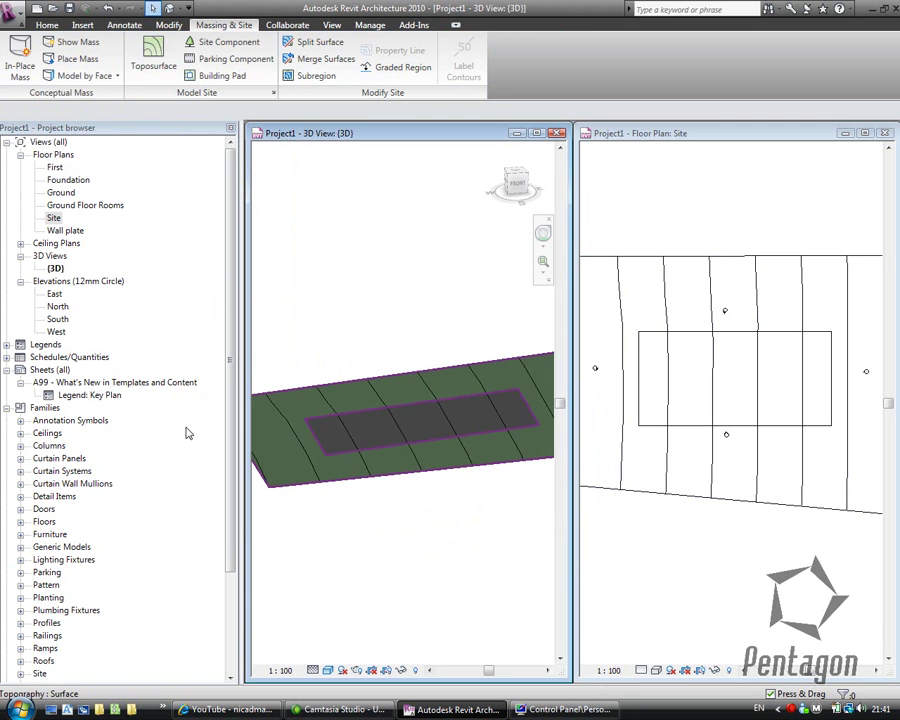
double_click(56, 308)
scroll(497, 390, "up", 1)
middle_click_drag(360, 400, 427, 441)
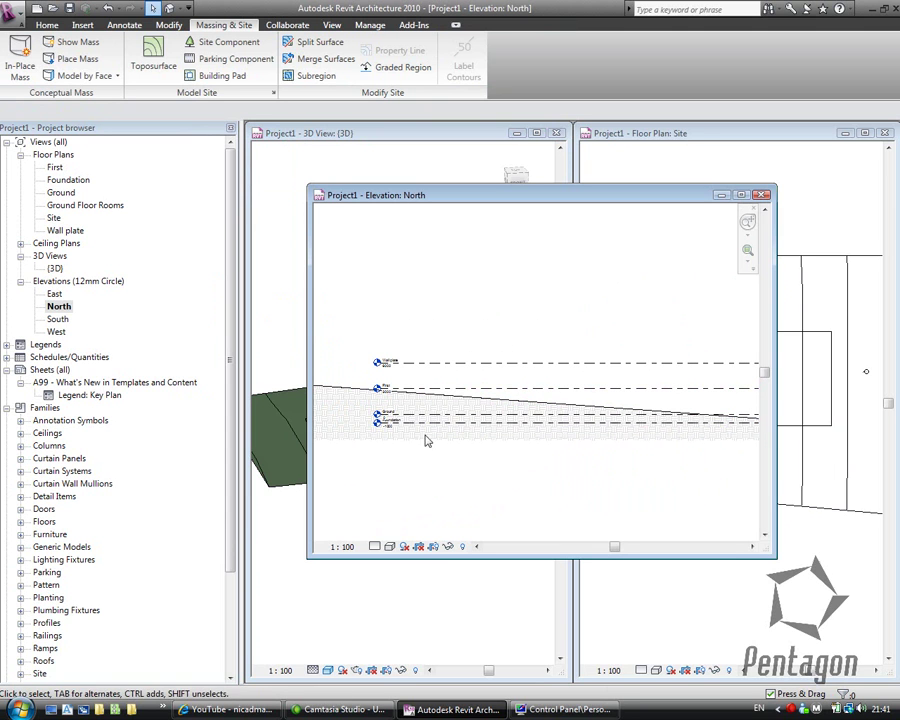
left_click(762, 195)
left_click(420, 370)
middle_click_drag(442, 474, 477, 503, "shift")
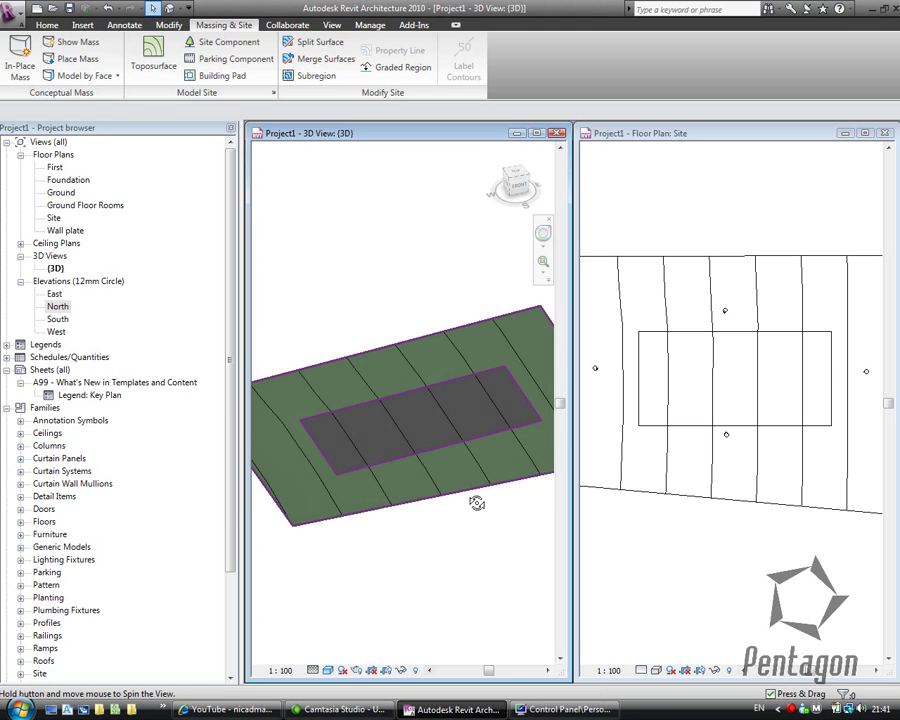
left_click(645, 305)
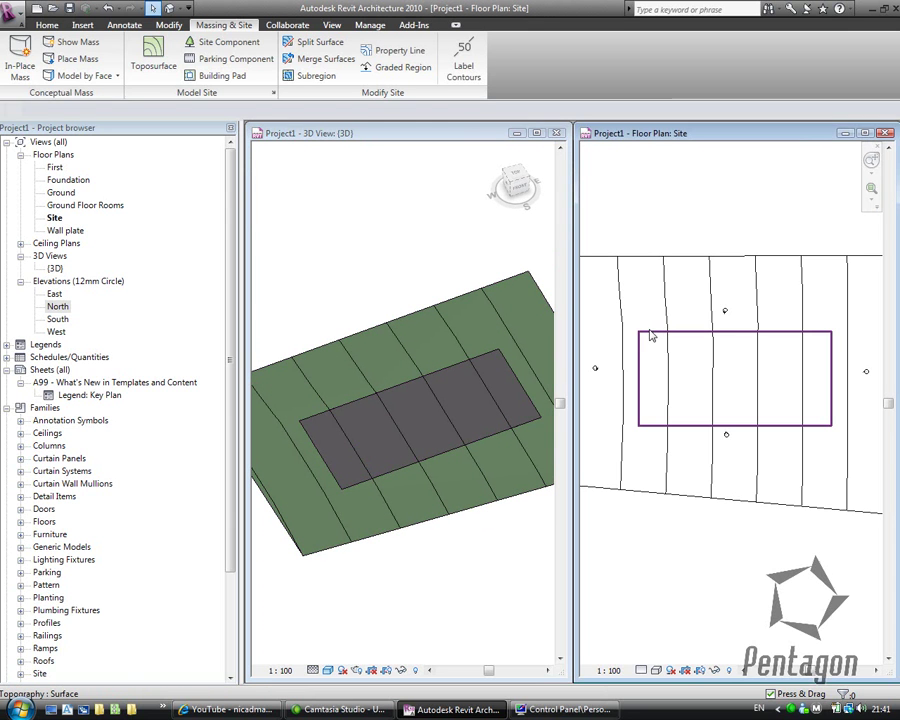
left_click(650, 336)
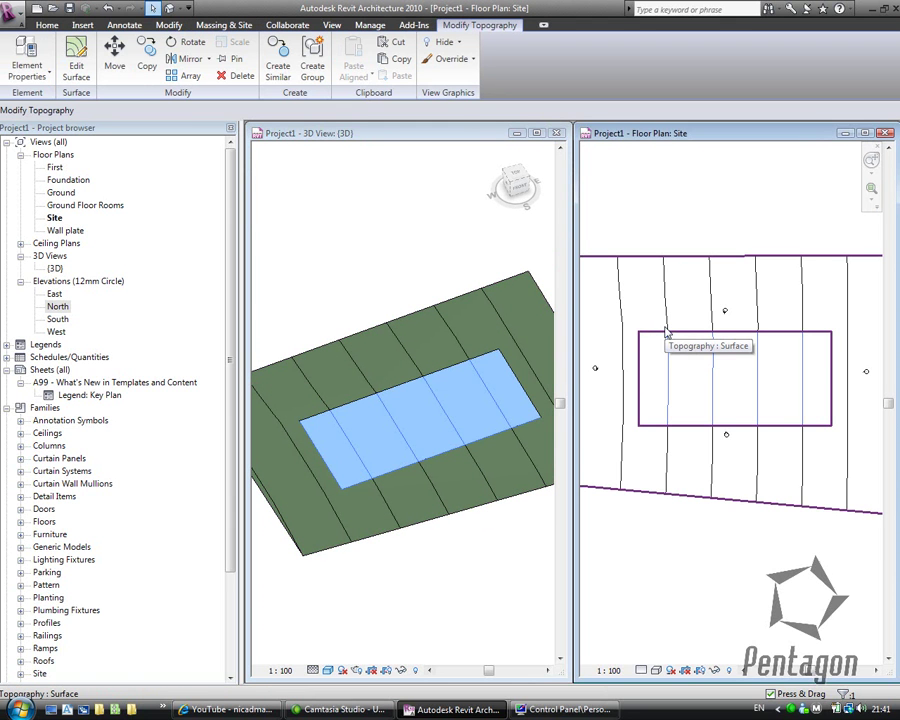
Step: Set all of the tarmac region's boundary points to elevation 0 and check the flat pad in 3D
left_click(76, 55)
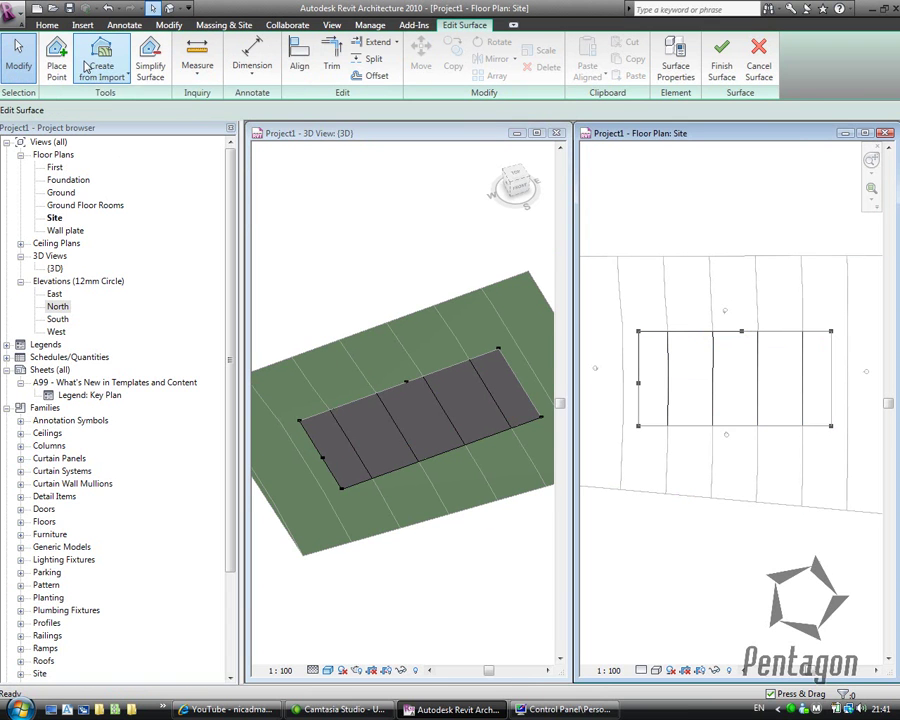
left_click_drag(627, 317, 841, 446)
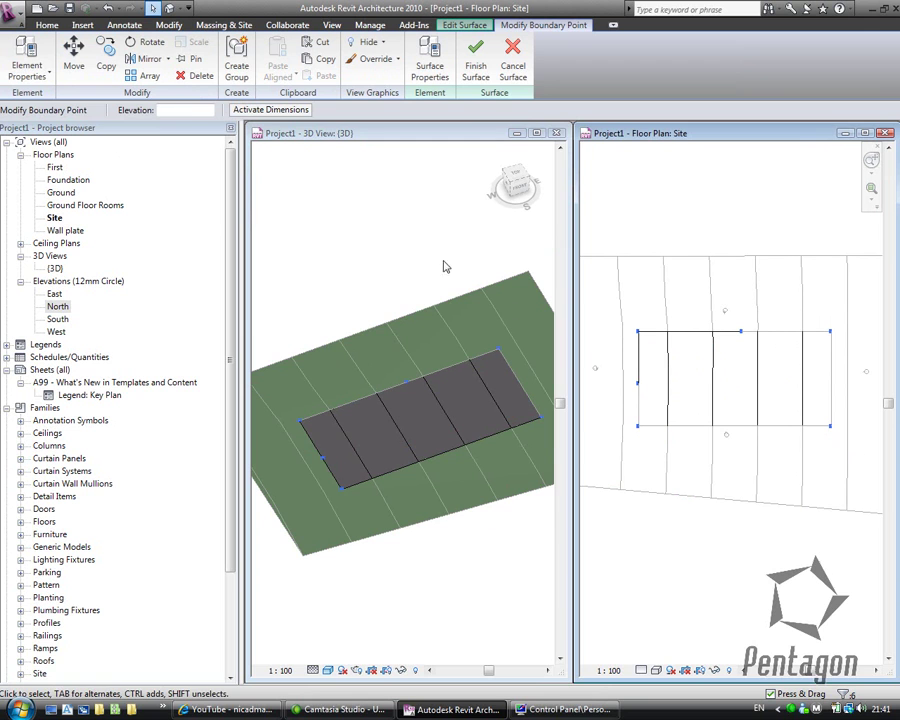
left_click(175, 110)
type("0")
key("Return")
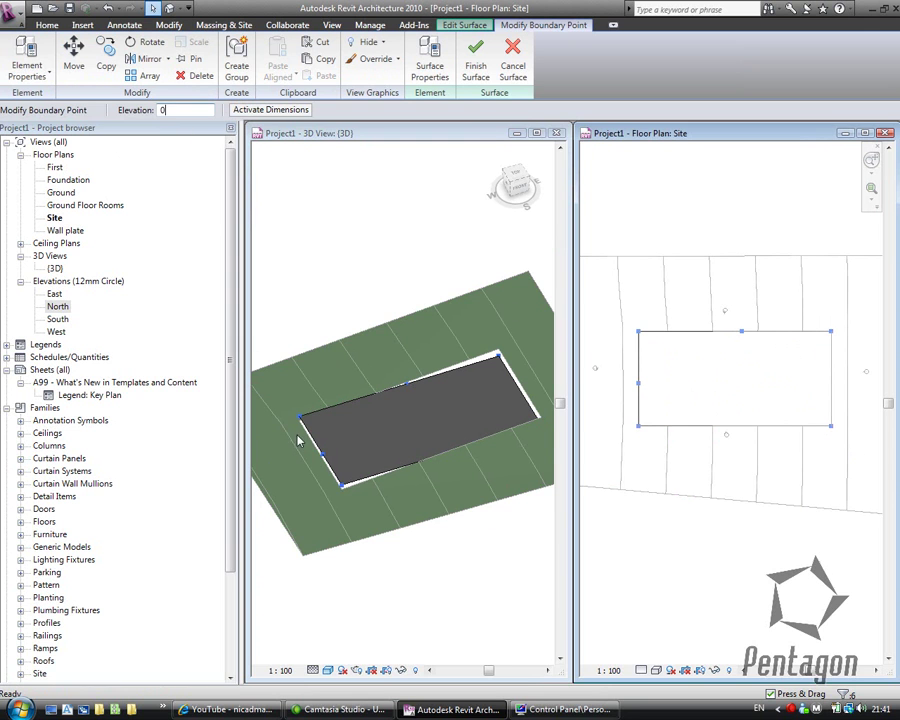
left_click(475, 55)
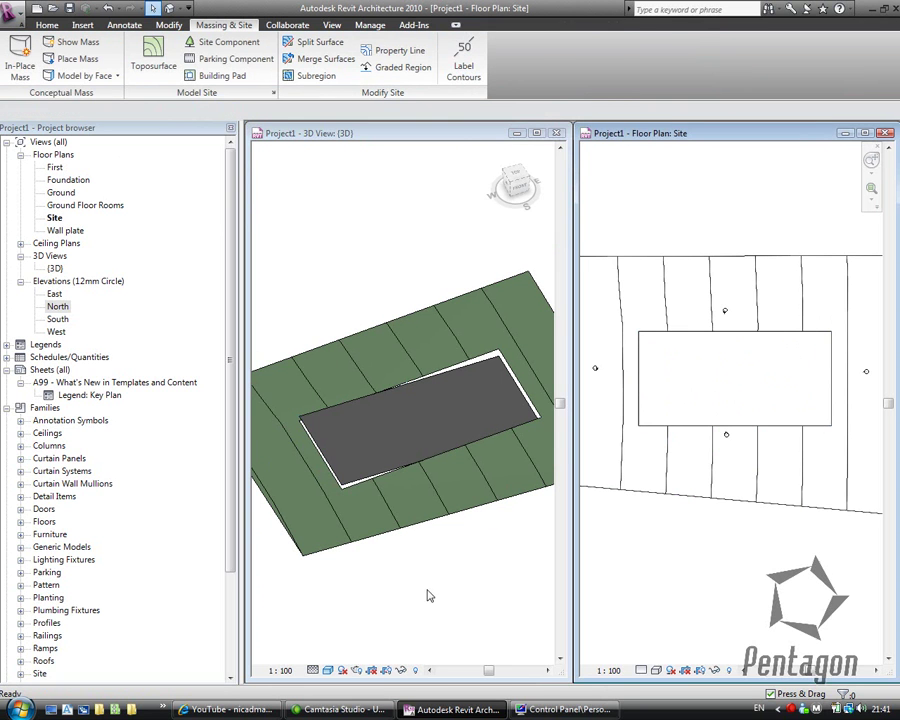
left_click(372, 587)
middle_click_drag(466, 587, 322, 453, "shift")
middle_click_drag(370, 310, 585, 591, "shift")
middle_click_drag(420, 494, 468, 485, "shift")
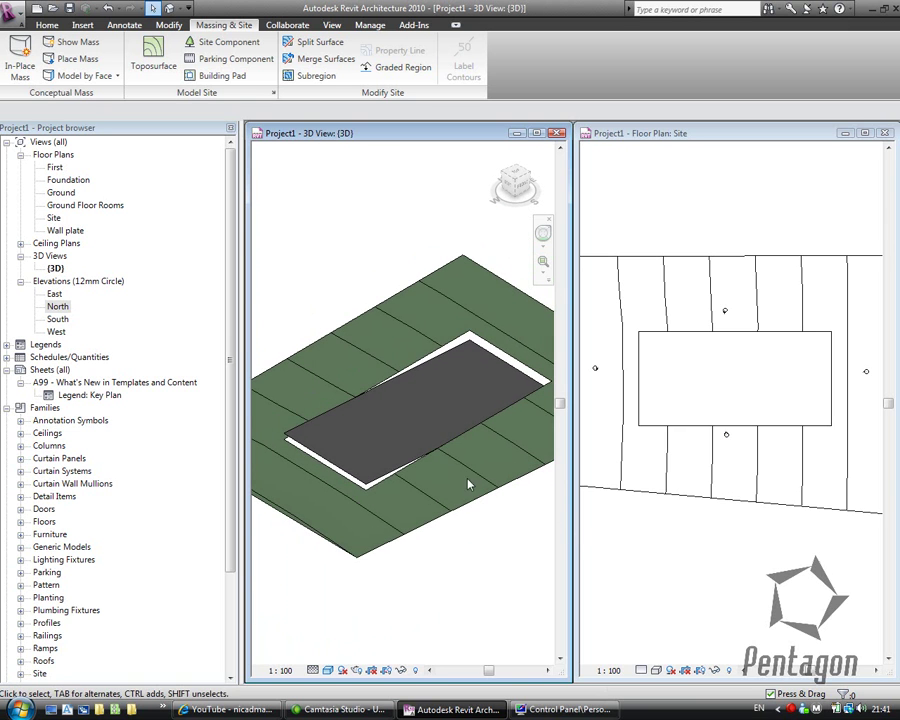
Step: Set the toposurface points surrounding the tarmac rectangle to elevation 0
left_click(387, 298)
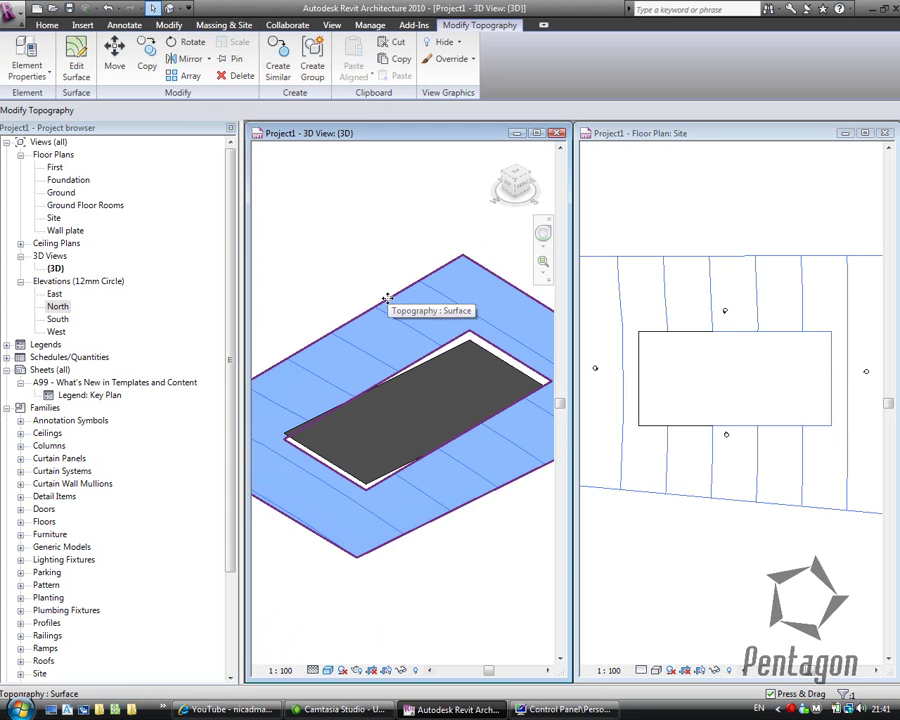
left_click(78, 70)
left_click(748, 432)
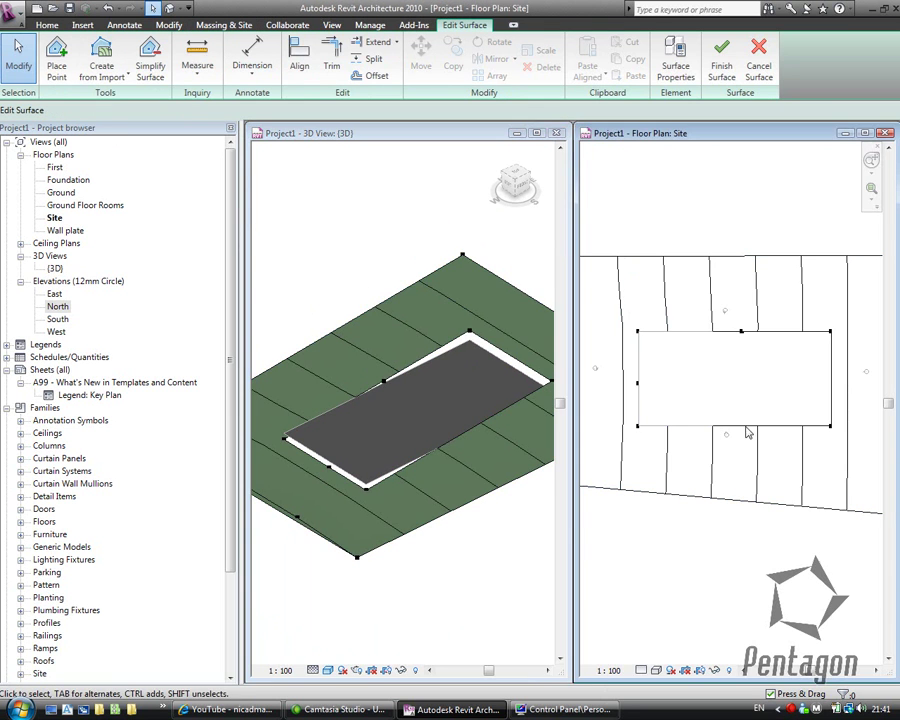
left_click_drag(610, 322, 852, 459)
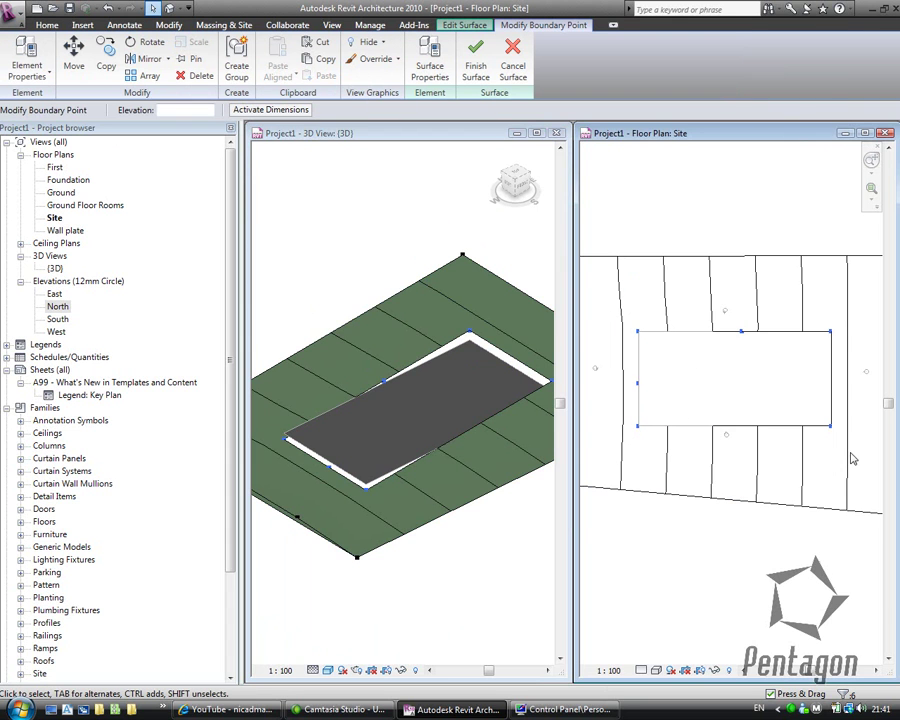
left_click(166, 111)
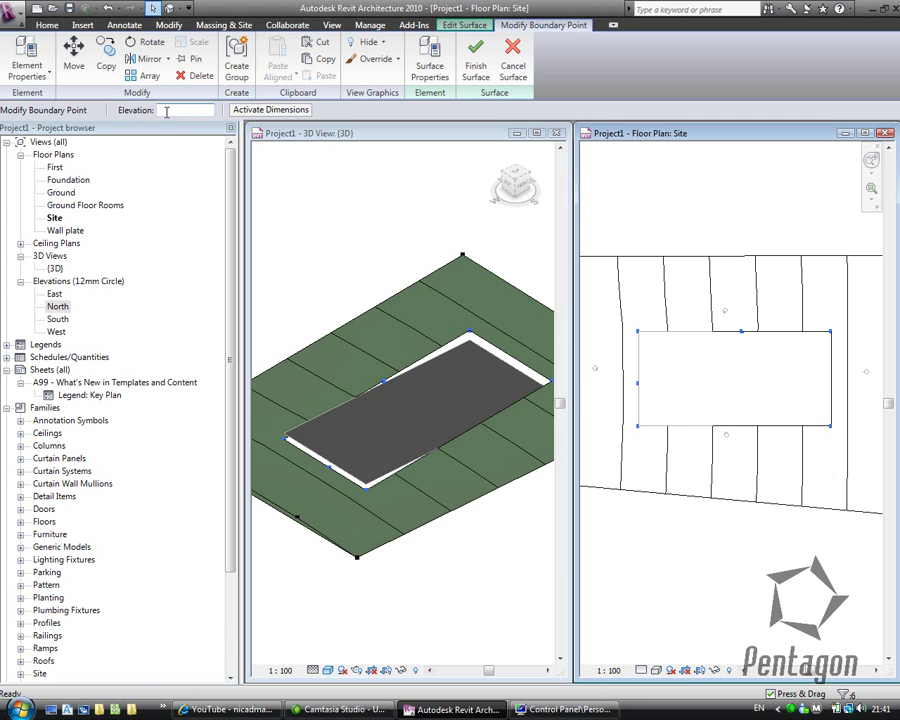
type("0")
key("Return")
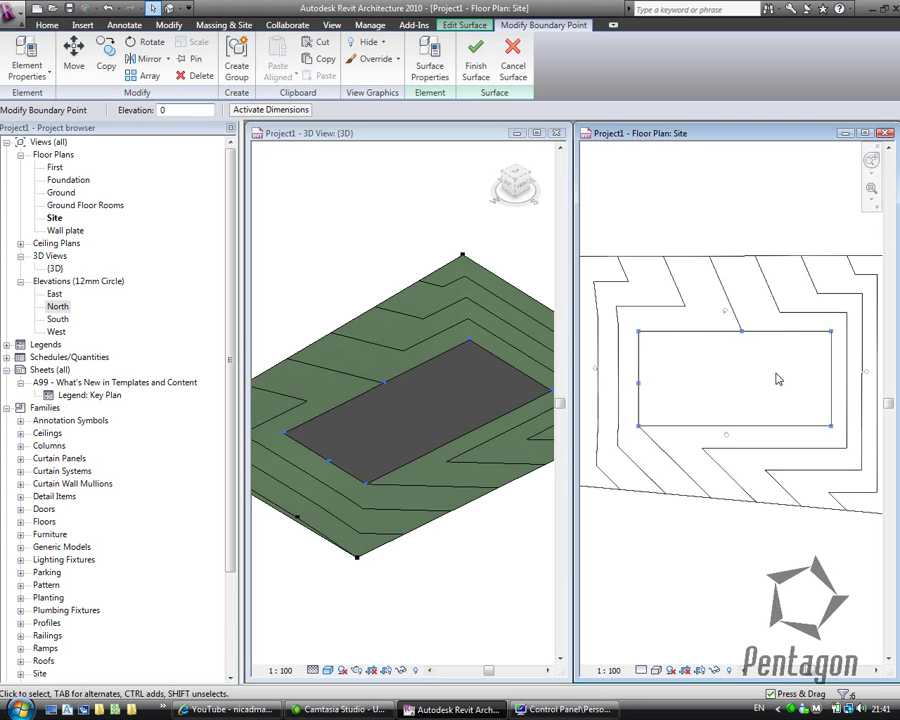
left_click(476, 58)
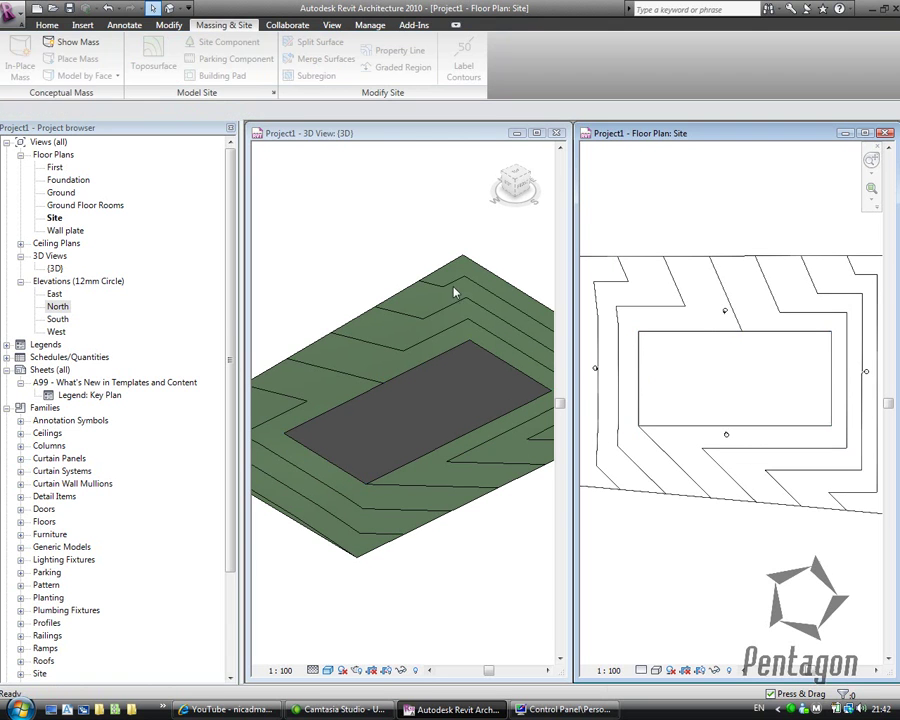
left_click(419, 577)
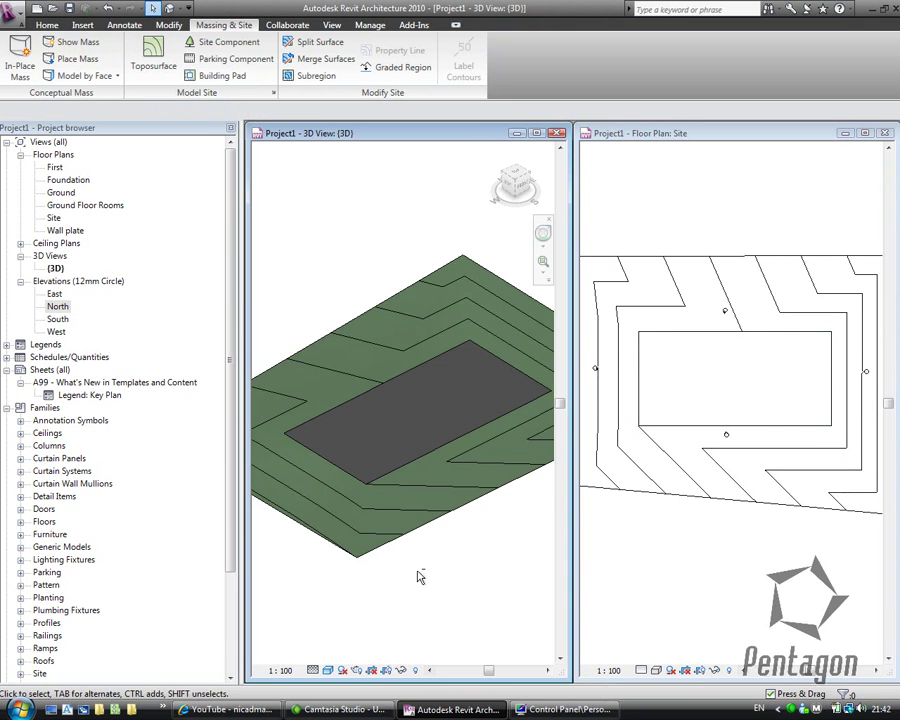
Step: Inspect the regraded site in 3D and the North elevation, then close the elevation windows
middle_click_drag(504, 590, 760, 585, "shift")
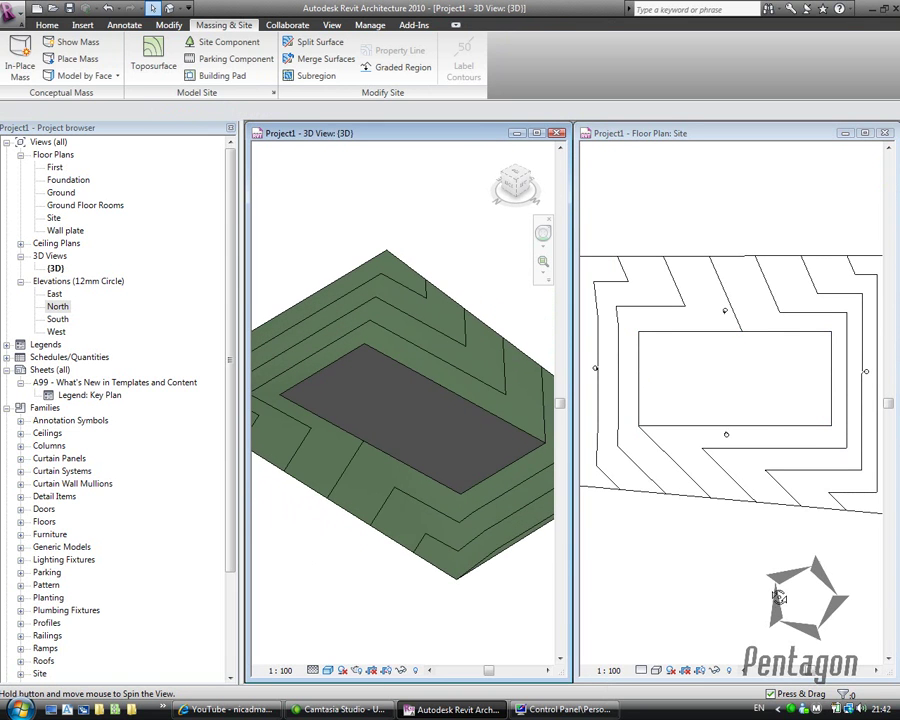
double_click(57, 306)
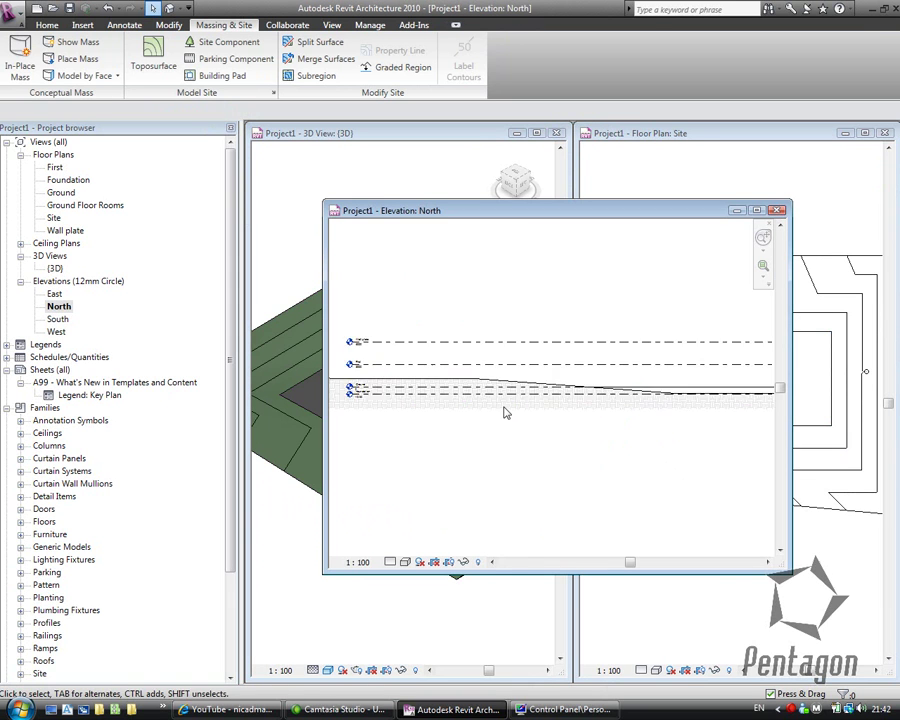
scroll(495, 395, "up", 1)
middle_click_drag(482, 446, 400, 459)
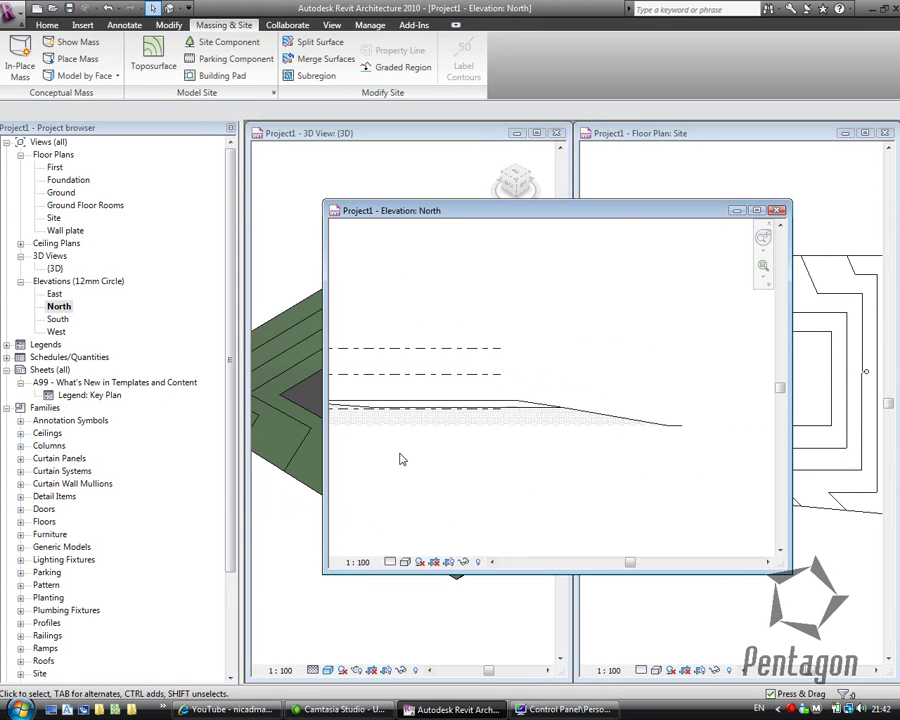
middle_click_drag(514, 423, 665, 435)
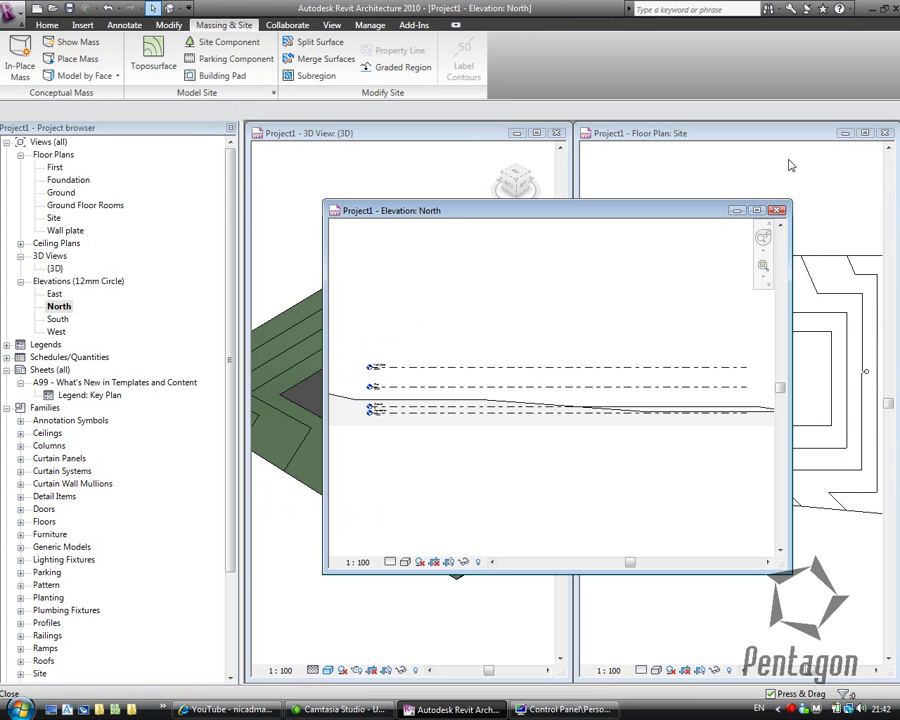
left_click(777, 210)
double_click(58, 319)
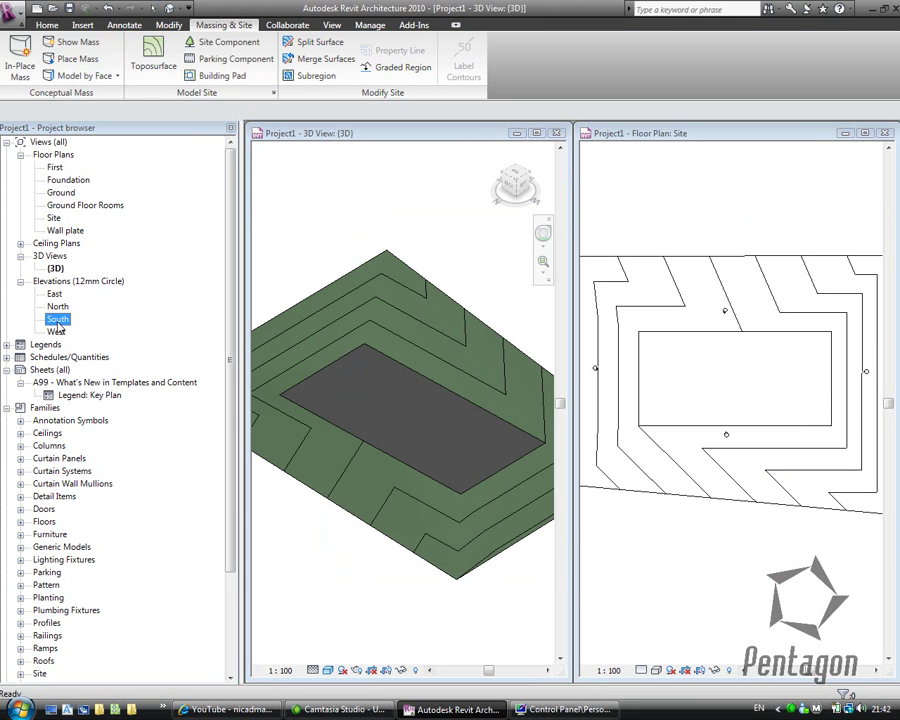
scroll(555, 418, "up", 3)
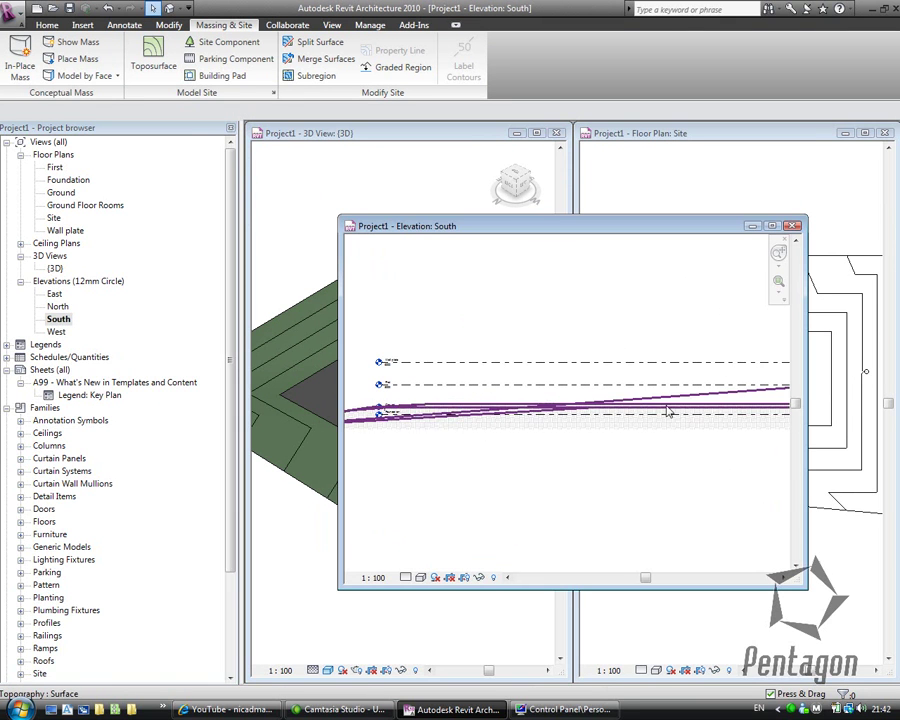
left_click(794, 226)
mouse_move(412, 474)
middle_mouse_down("shift")
mouse_move(549, 440)
mouse_move(591, 512)
mouse_move(400, 460)
middle_mouse_up("shift")
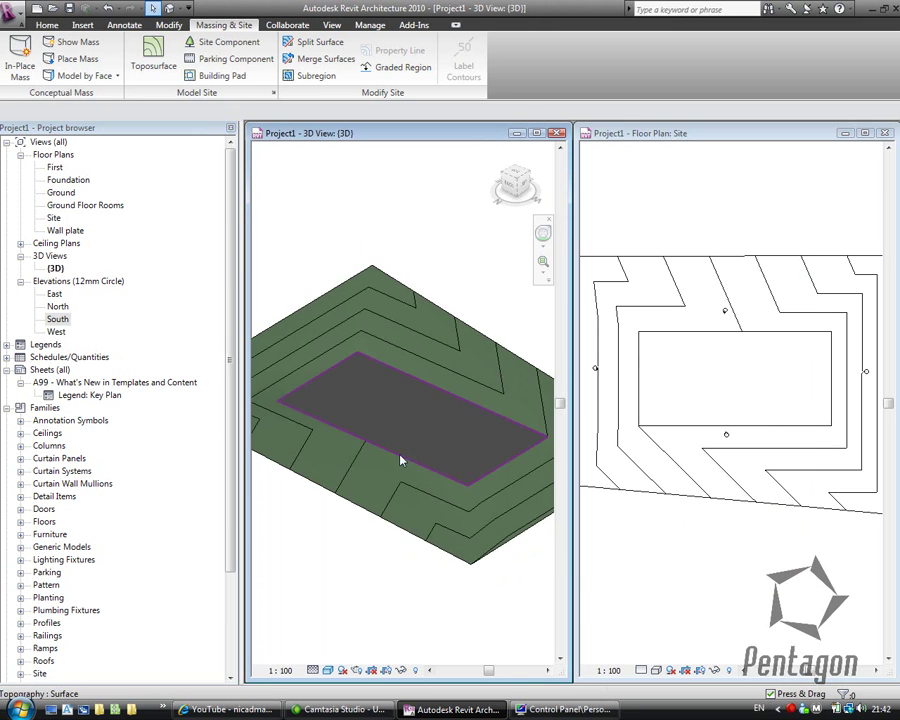
Step: Reopen the South elevation, set its scale to 1:50, and frame all four levels
double_click(58, 320)
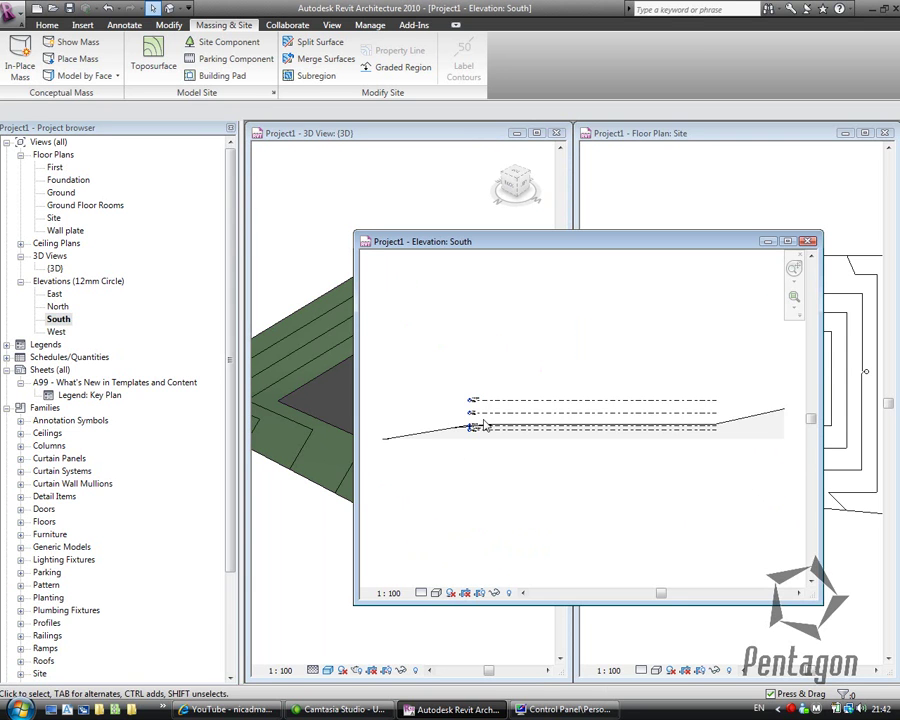
middle_click_drag(492, 488, 518, 528)
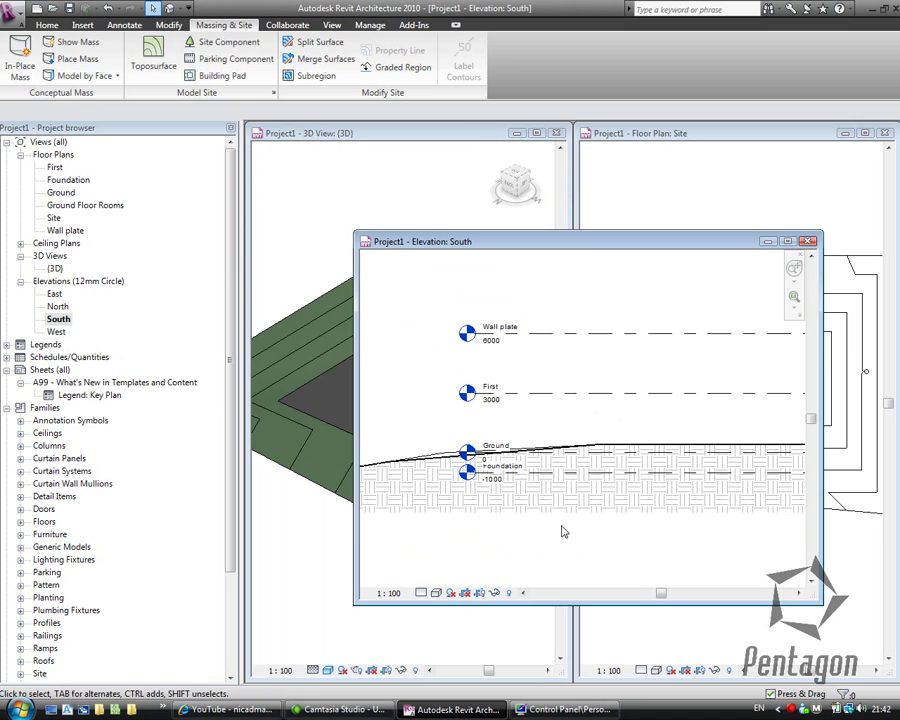
scroll(511, 433, "up", 2)
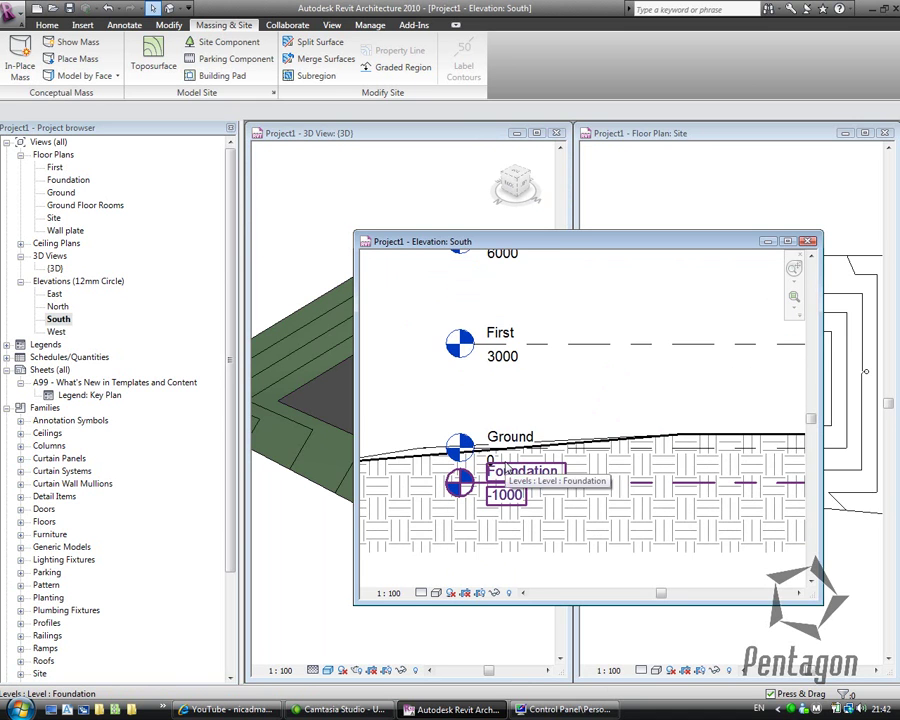
left_click(388, 593)
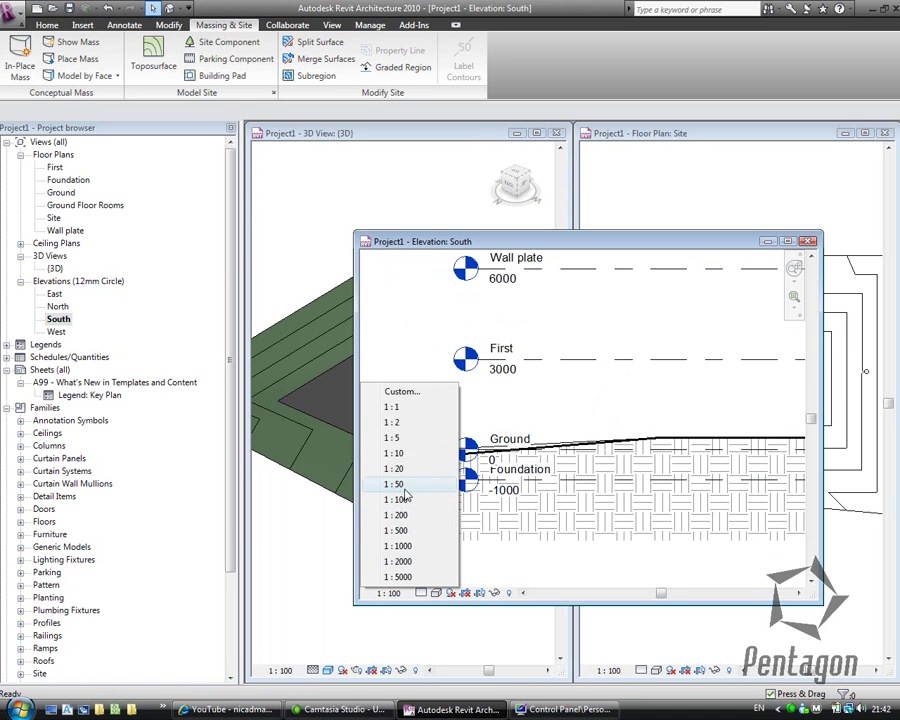
left_click(405, 486)
scroll(474, 416, "up", 5)
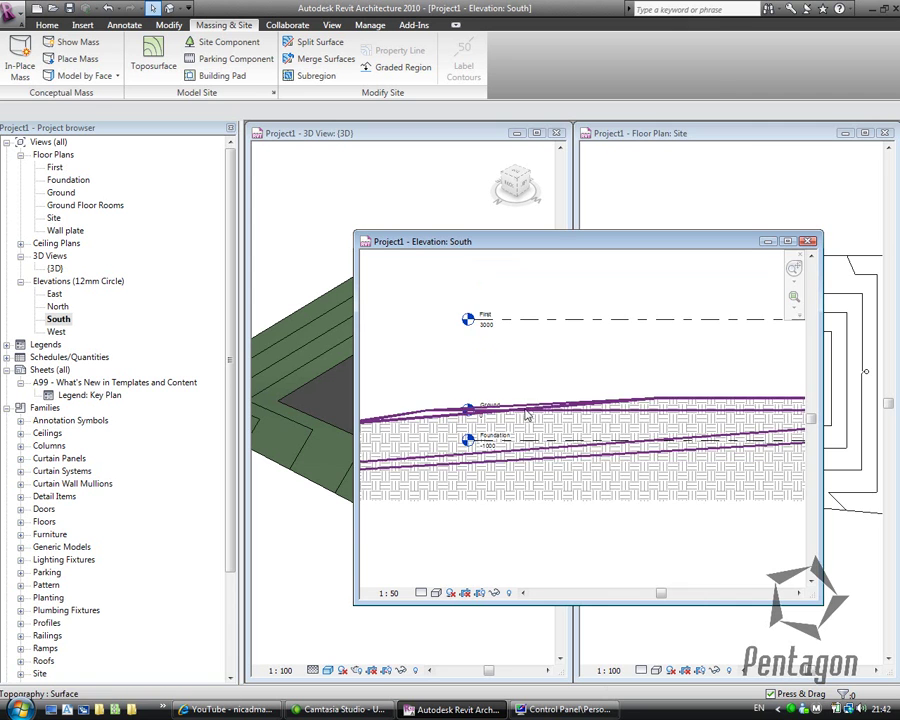
middle_click_drag(510, 437, 551, 461)
scroll(606, 504, "down", 2)
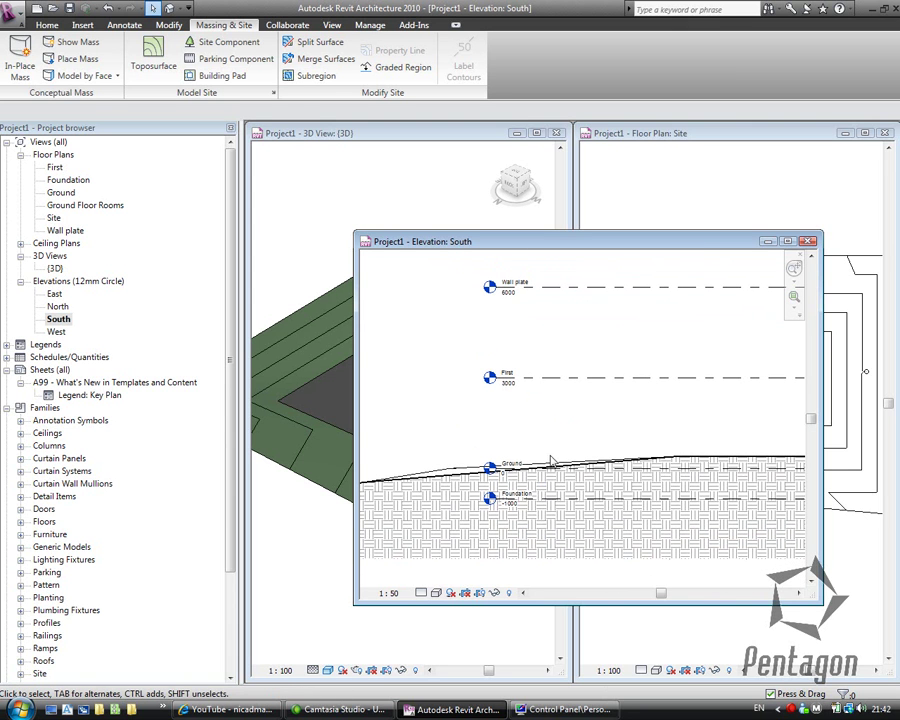
Step: Use Specify Coordinates at Point on the Ground level to give it shared elevation 50200
left_click(370, 25)
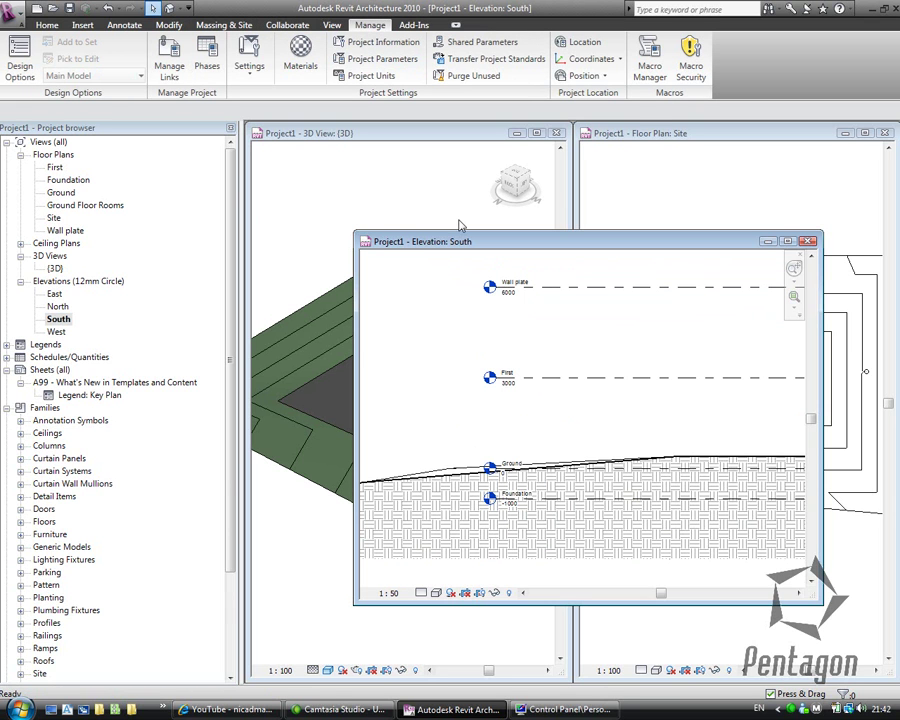
middle_click_drag(426, 392, 459, 354)
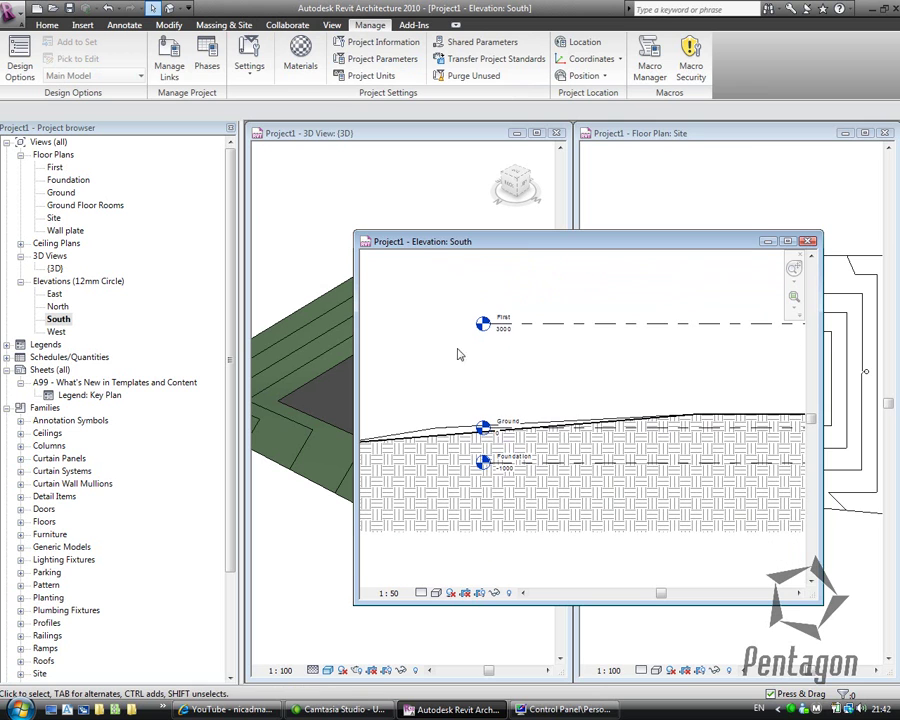
left_click(619, 60)
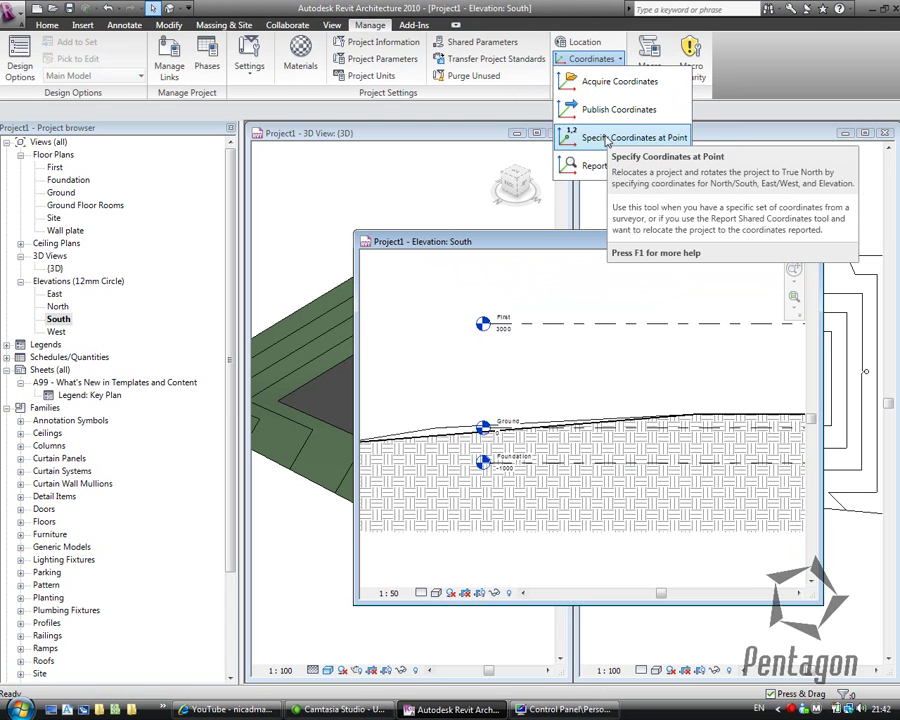
left_click(595, 165)
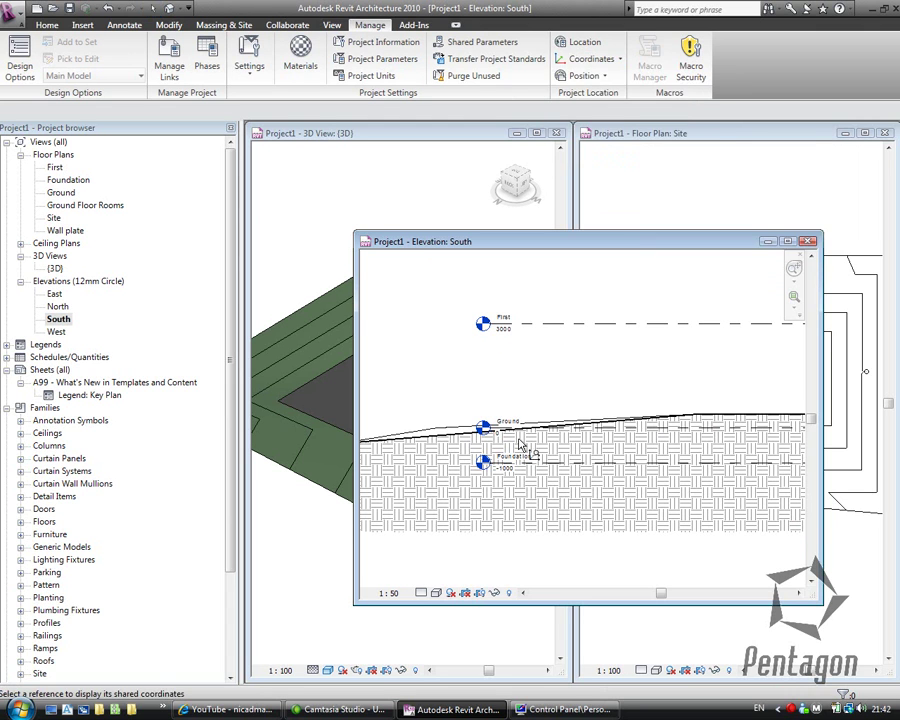
left_click(509, 430)
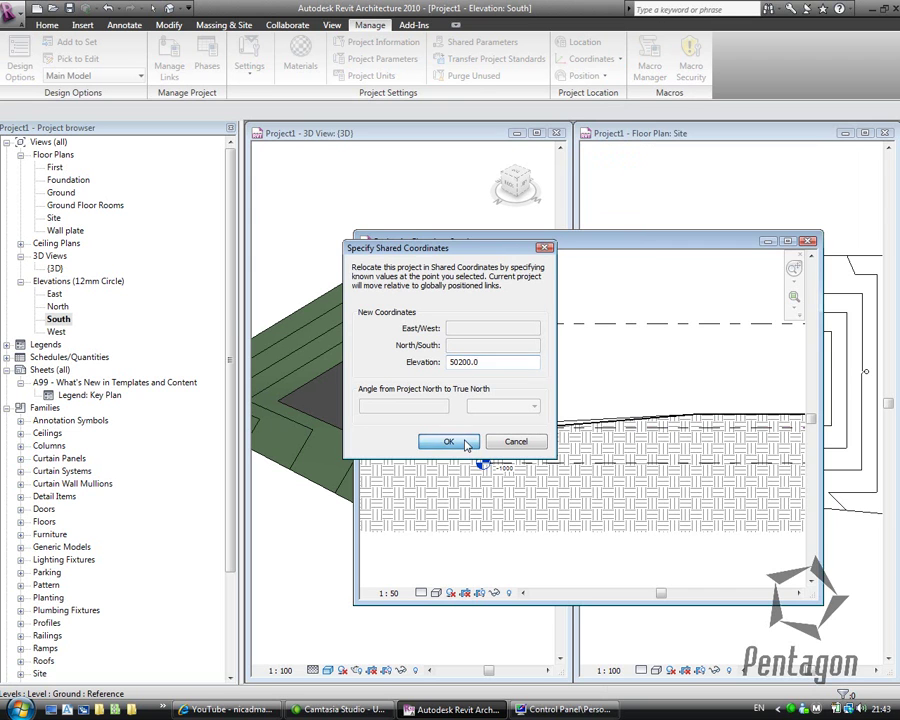
left_click(449, 441)
double_click(525, 245)
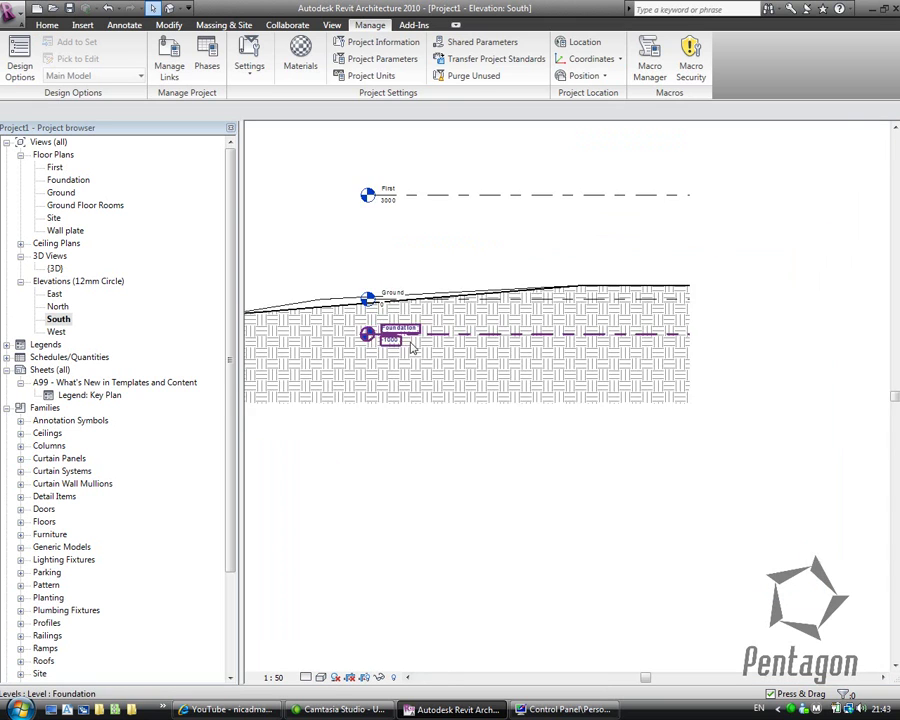
scroll(362, 296, "up", 5)
middle_click_drag(418, 313, 528, 341)
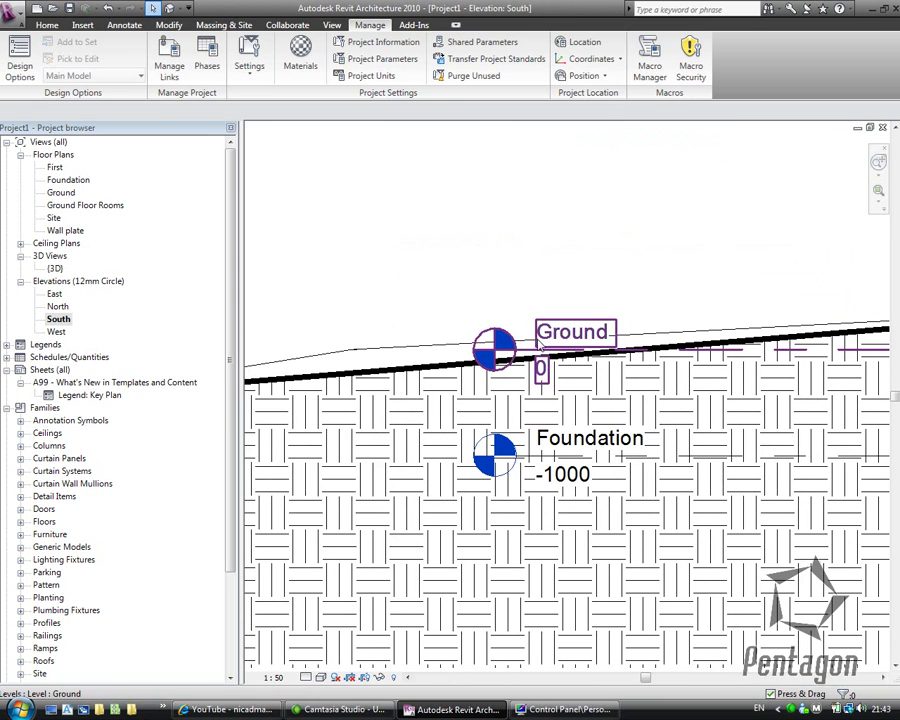
Step: Set the Ground level type's Elevation Base to Shared so Ground reads 50200 and Foundation 49200
left_click(532, 355)
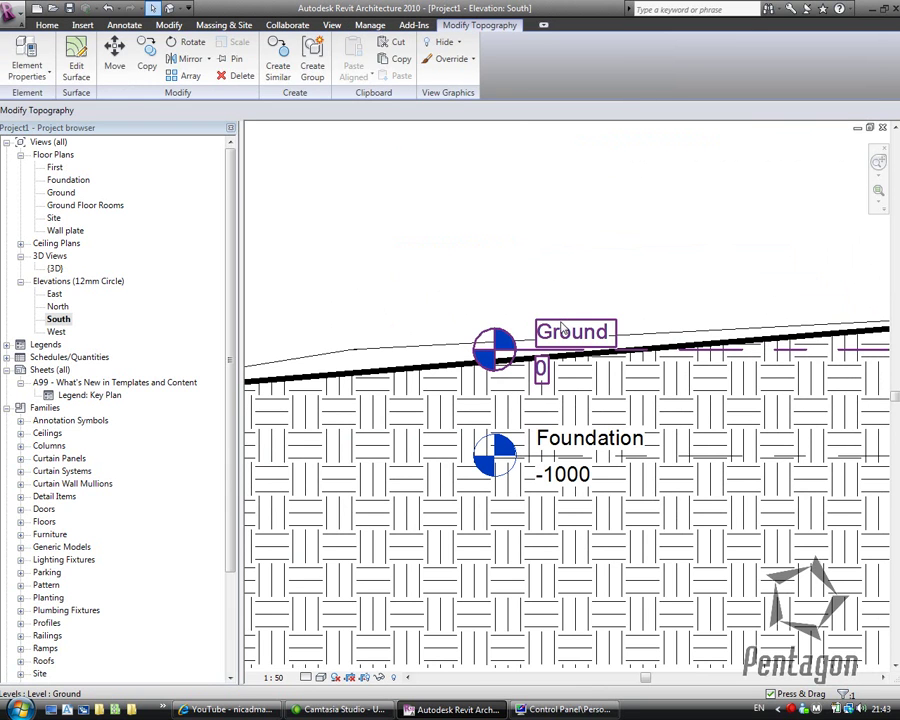
left_click(558, 332)
right_click(560, 308)
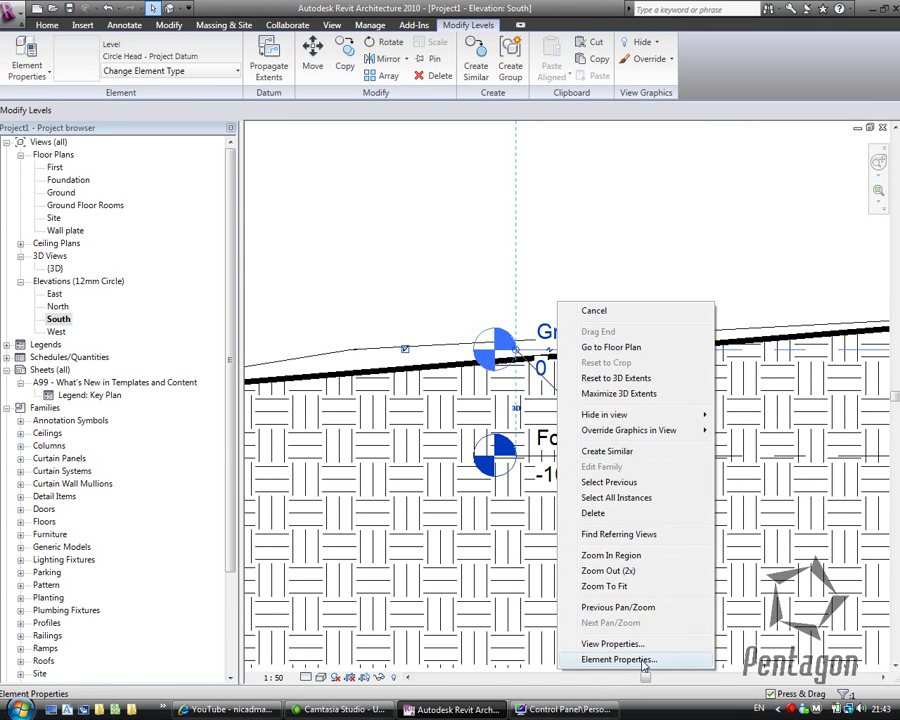
left_click(617, 659)
left_click_drag(406, 155, 213, 101)
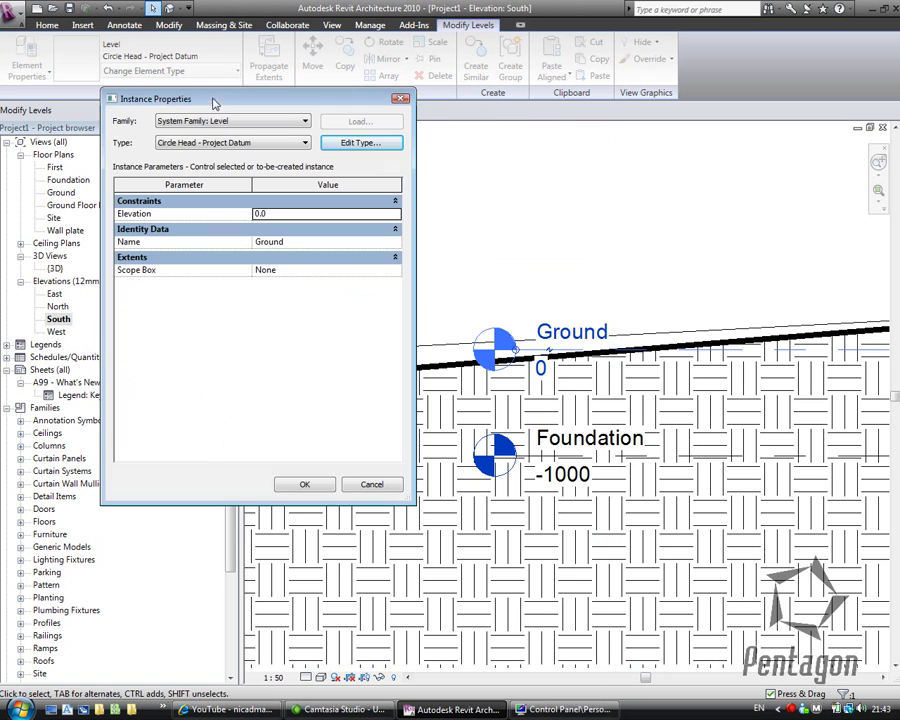
left_click(359, 146)
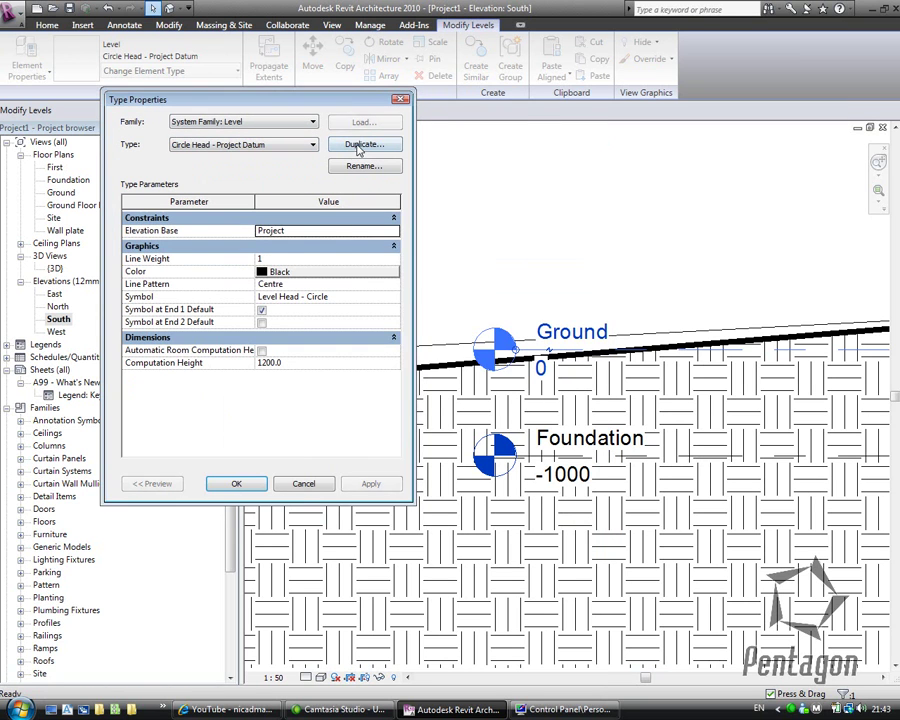
left_click(394, 231)
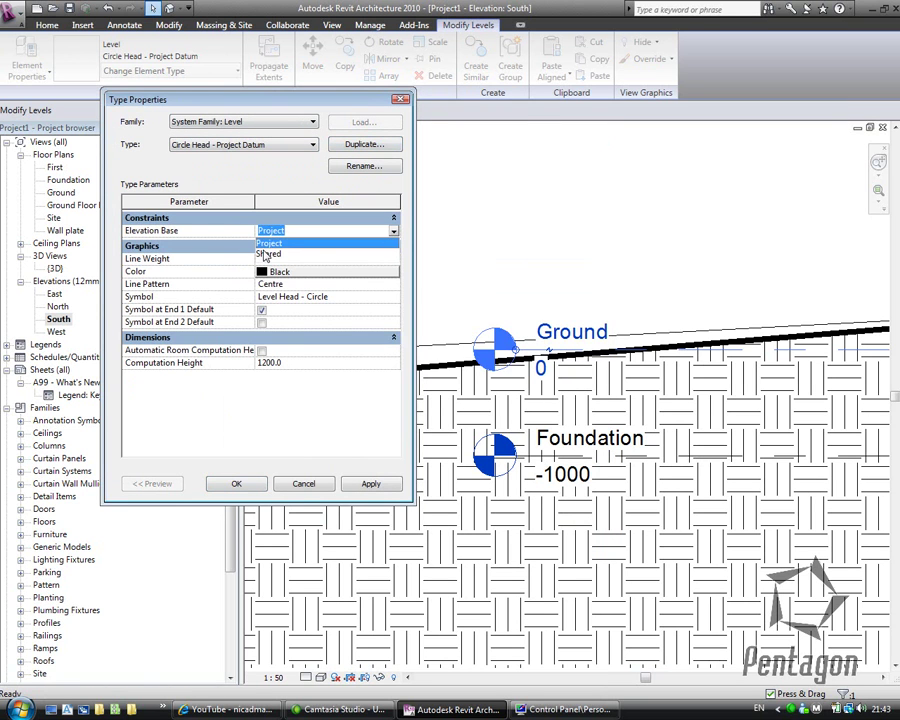
left_click(267, 255)
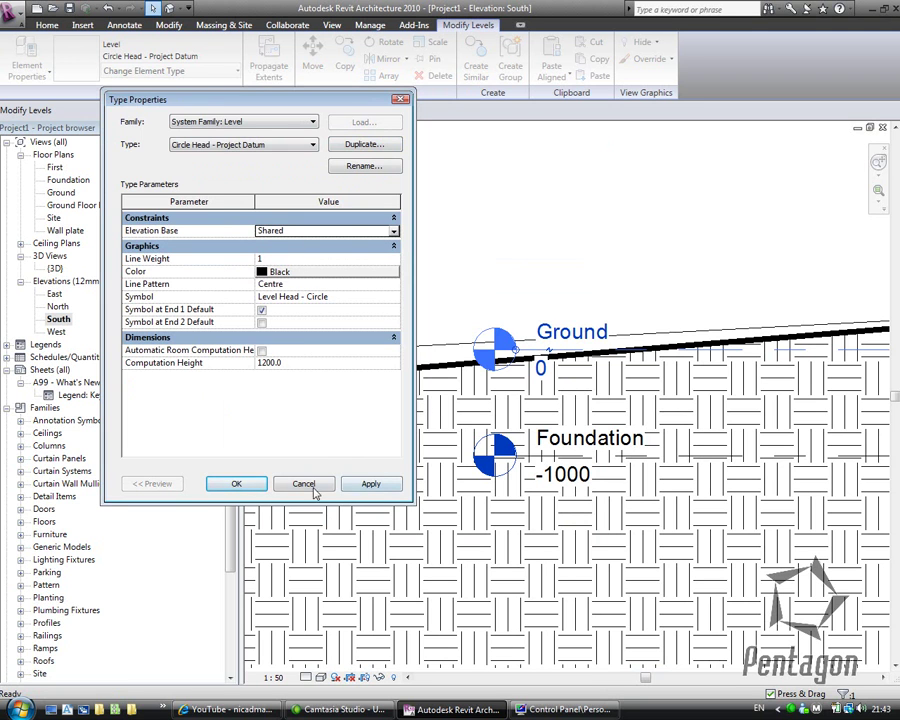
left_click(240, 485)
left_click(300, 482)
left_click(580, 296)
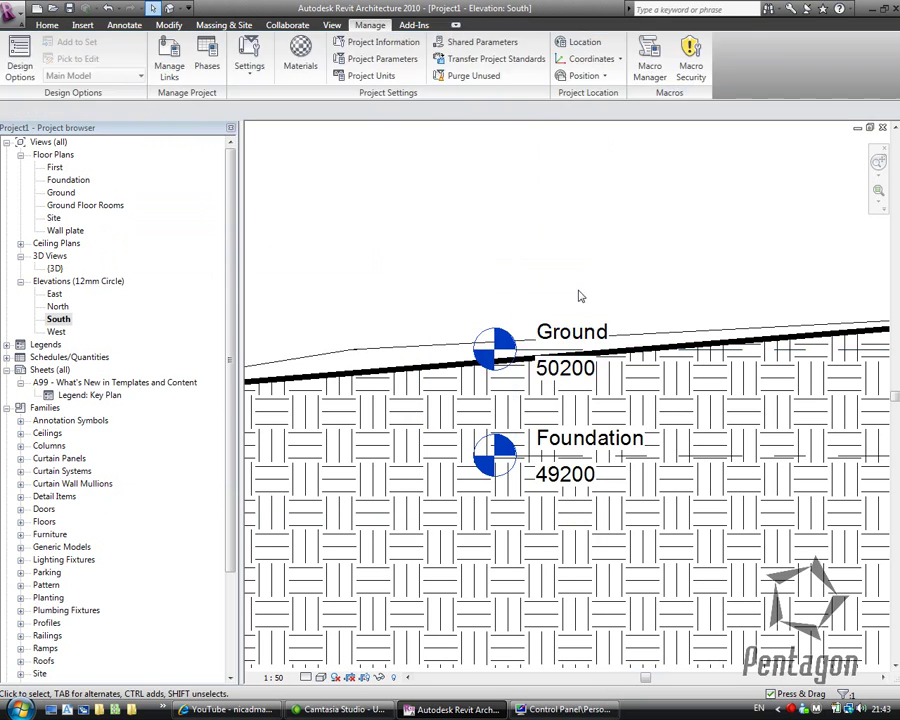
Step: View the North elevation showing Wall plate 56200 and First 53200, then the {3D} site view
scroll(555, 413, "down", 2)
middle_click_drag(565, 350, 572, 528)
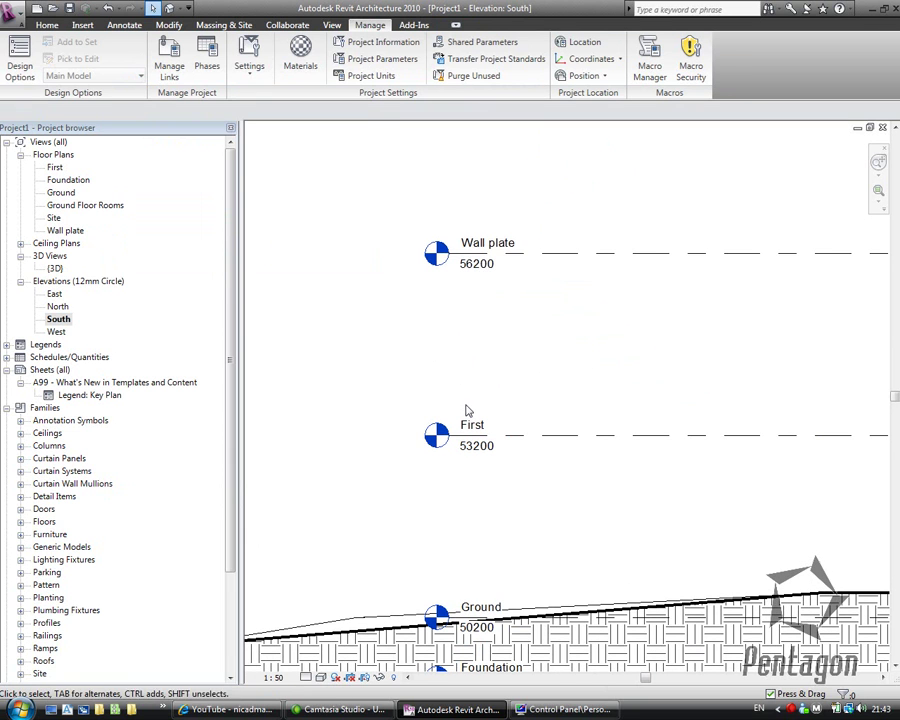
double_click(58, 307)
scroll(358, 410, "up", 3)
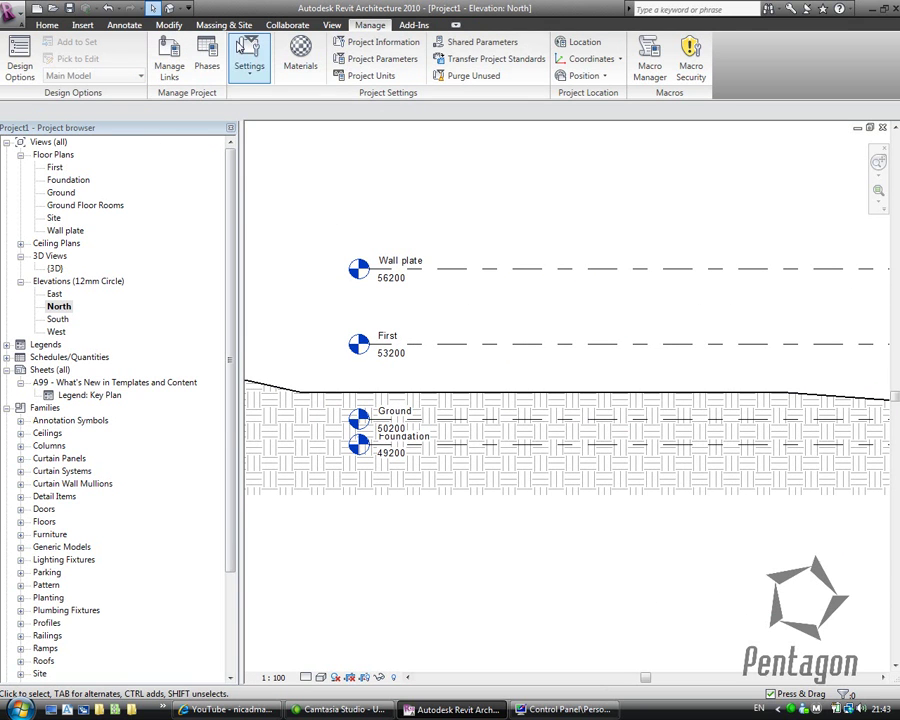
left_click(160, 8)
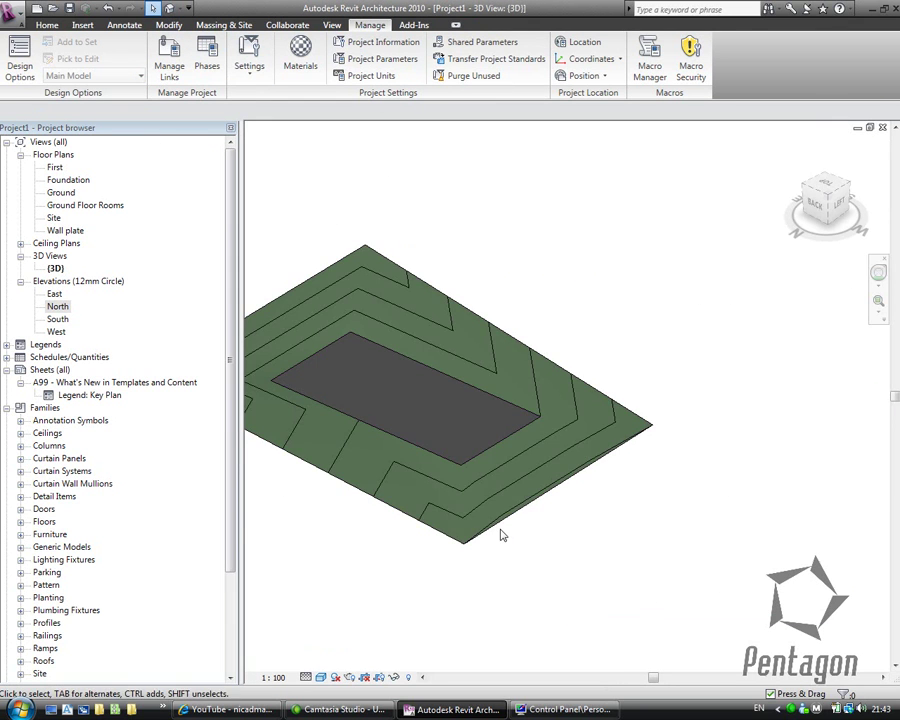